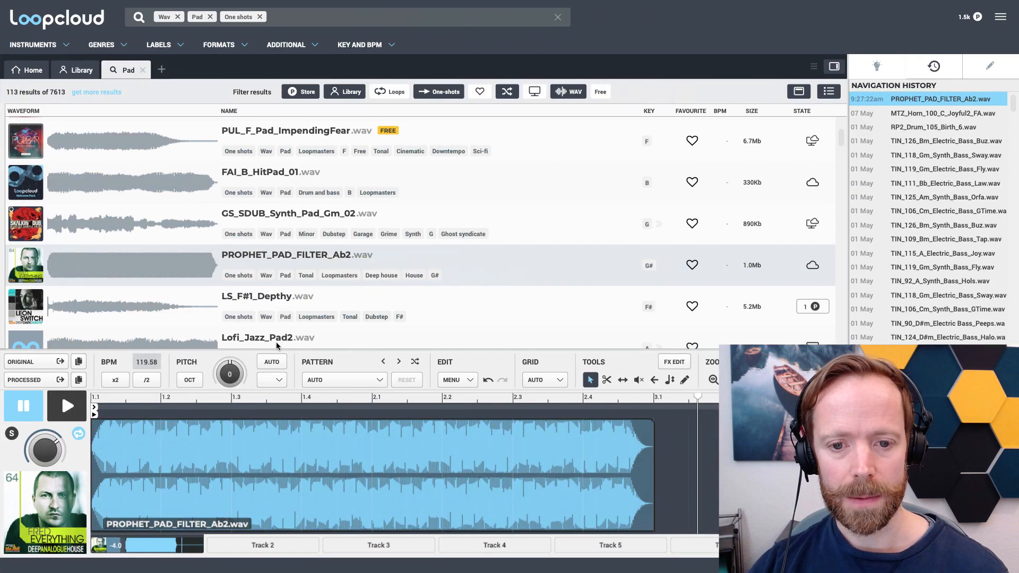
Step: Audition the PROPHET_PAD_FILTER_Ab2.wav one-shot and place it at the start of audio track 2 in Ableton Live
scroll(370, 243, down, 2)
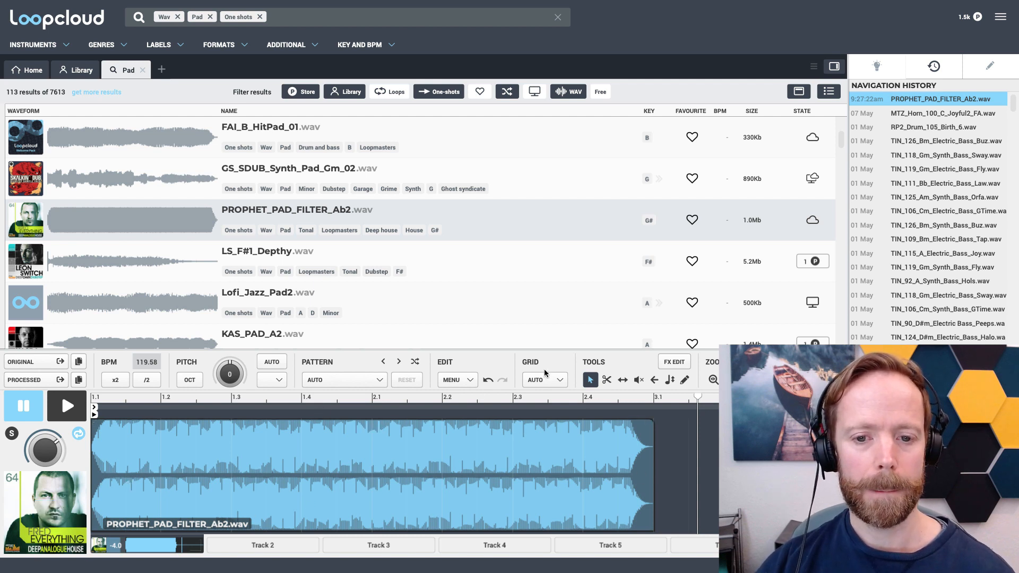
key(space)
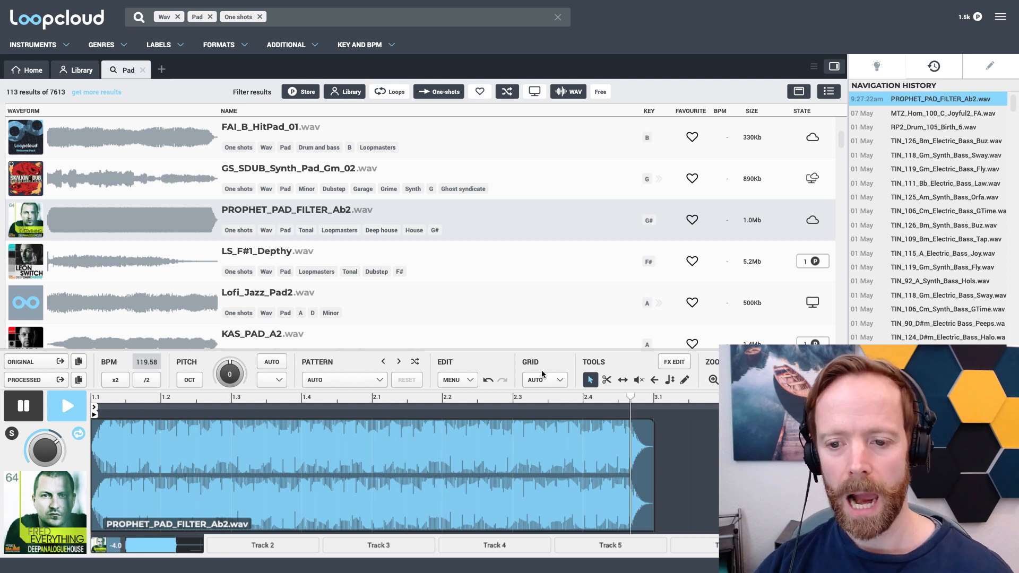
key(space)
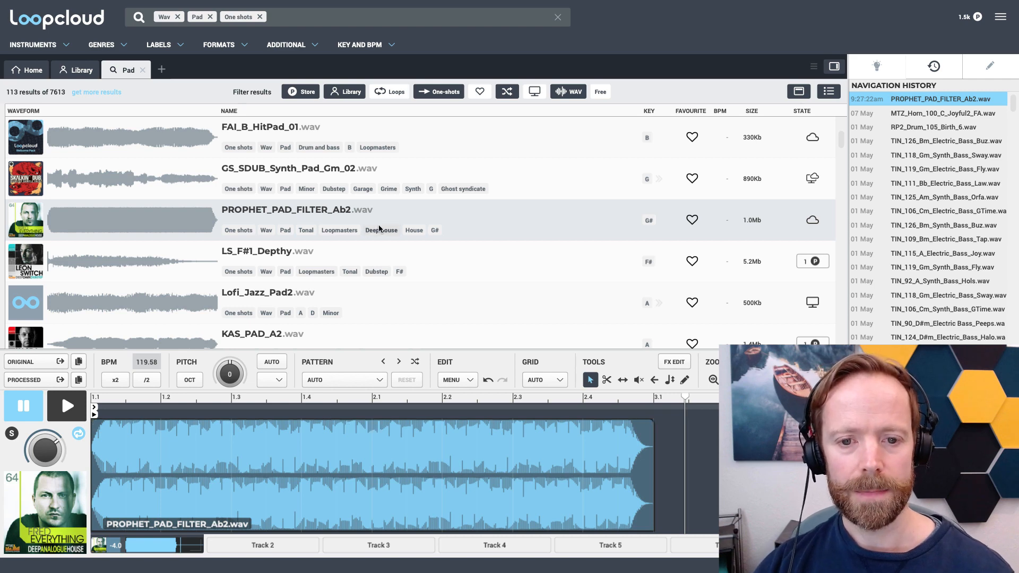
drag(303, 205, 21, 170)
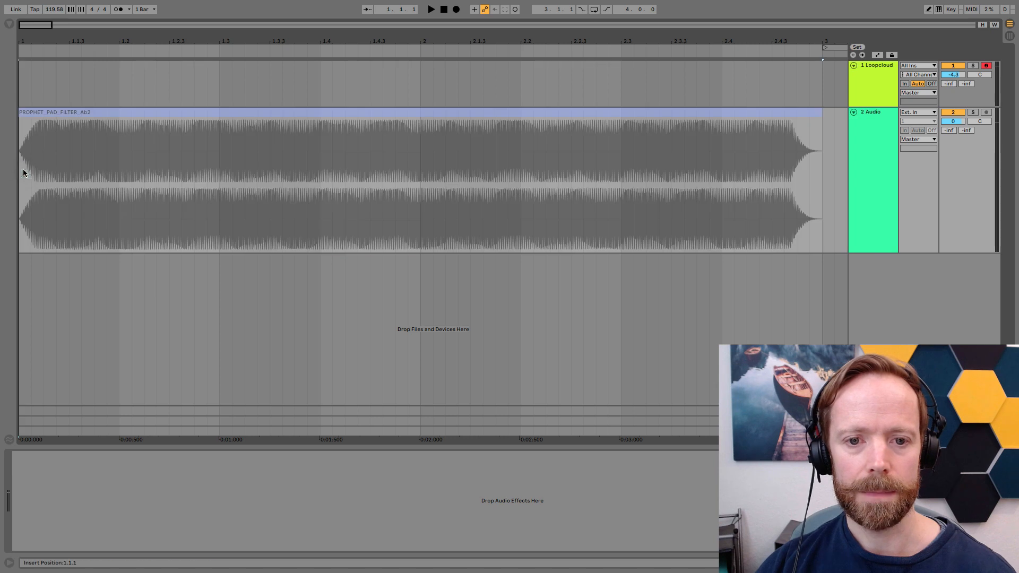
Step: Lower the volume of the PROPHET pad track to -12.5 dB
key(Tab)
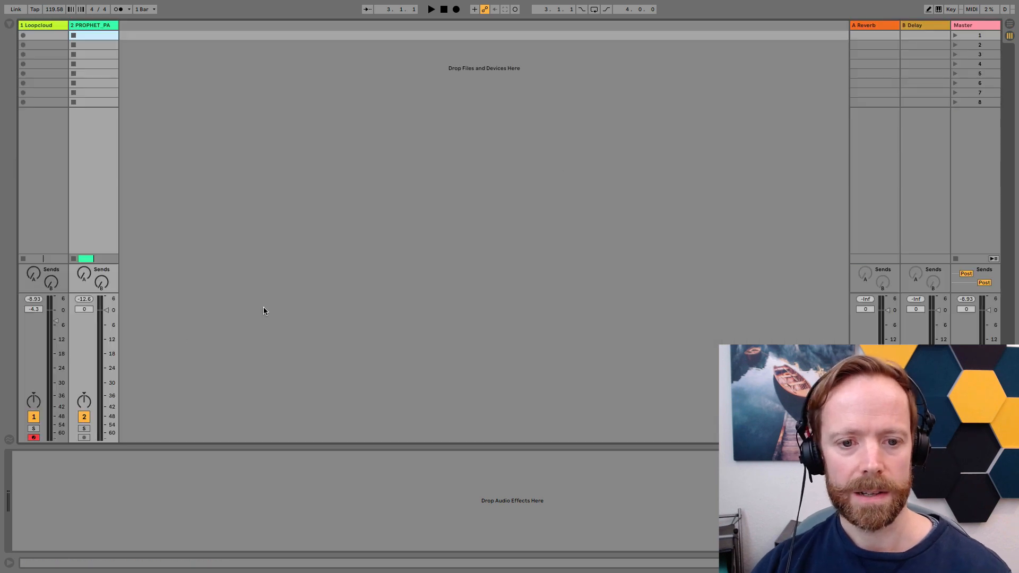
drag(116, 317, 115, 345)
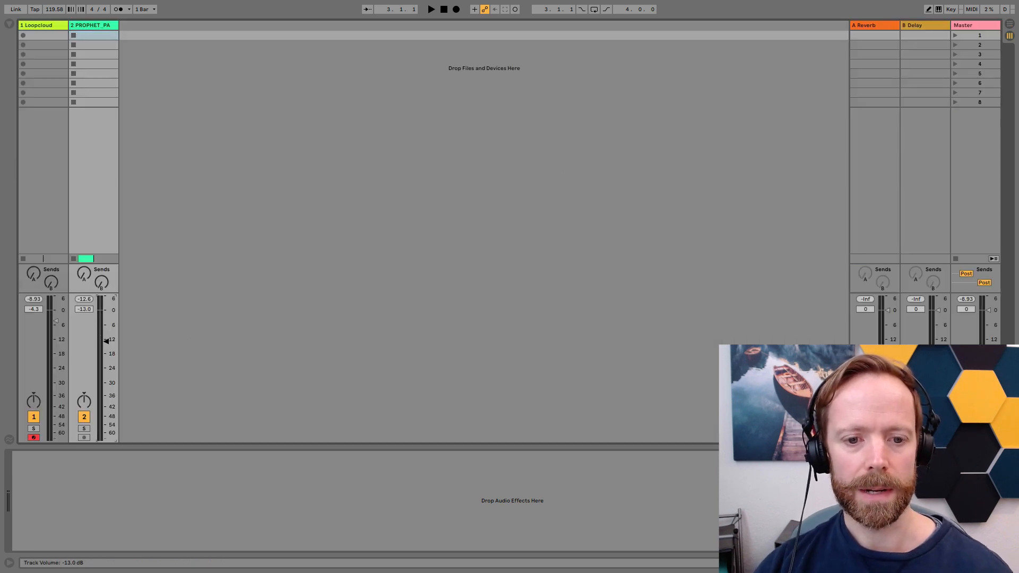
key(Tab)
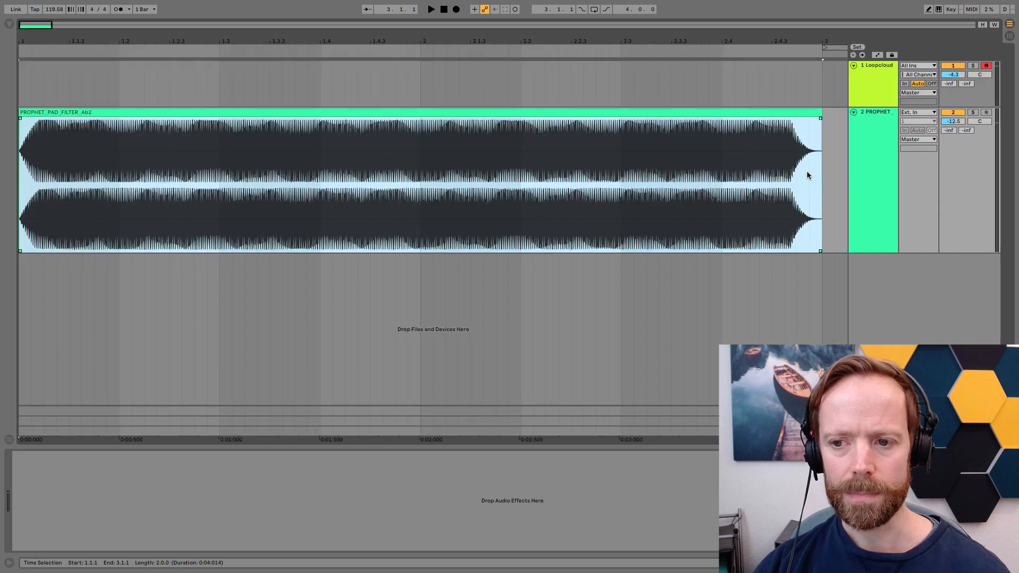
Step: Fade the pad clip in until about 1.6 s and out from about bar 2, and play the result
drag(305, 41, 300, 40)
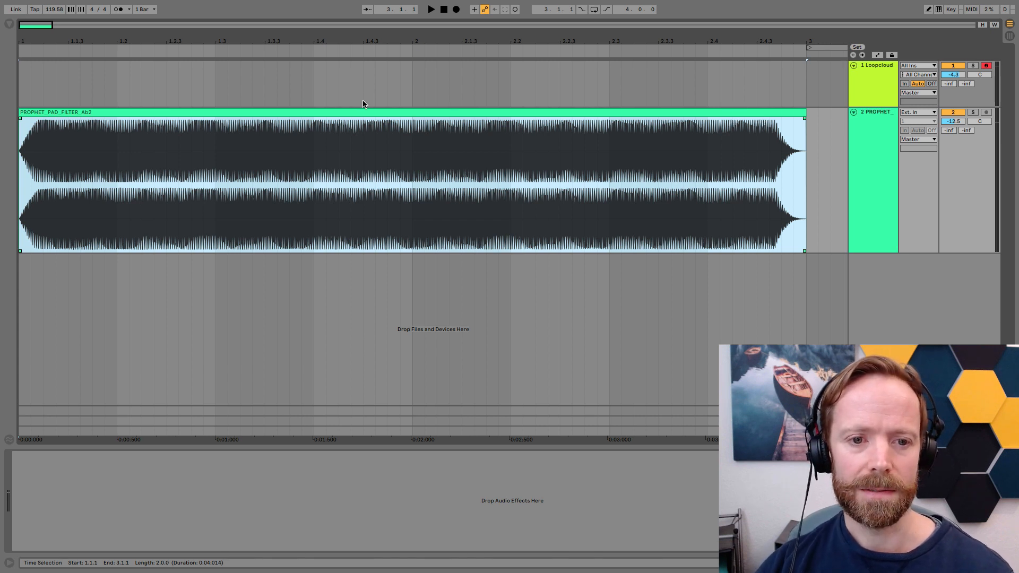
drag(20, 121, 333, 125)
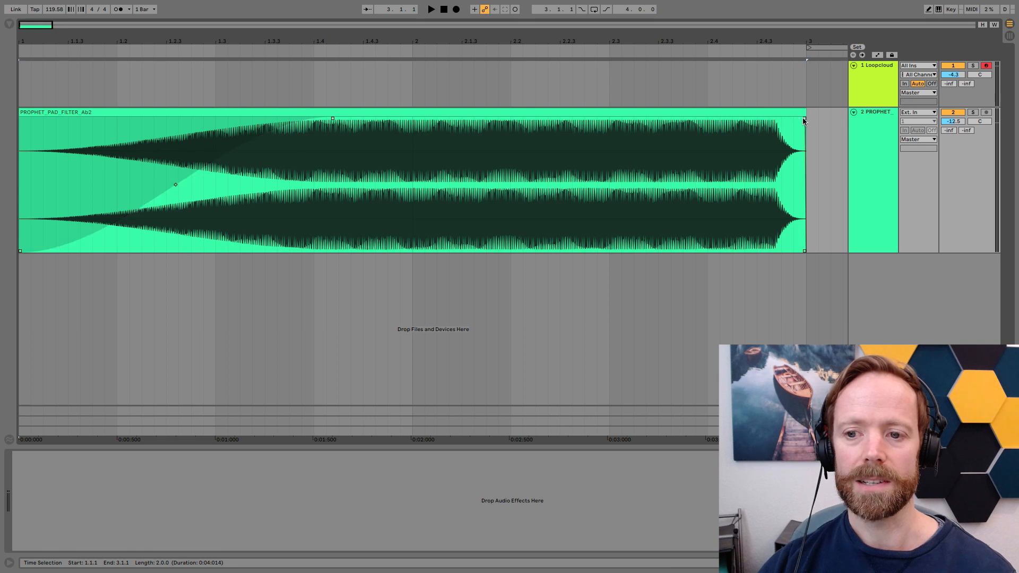
mouse_move(803, 118)
mouse_down()
mouse_move(419, 130)
mouse_move(406, 119)
mouse_up()
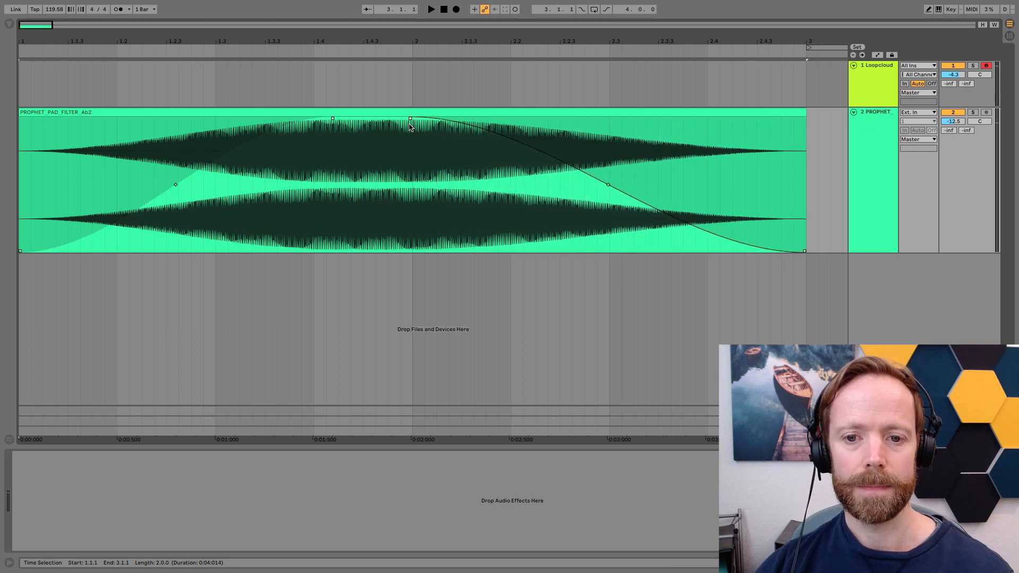
click(370, 112)
key(space)
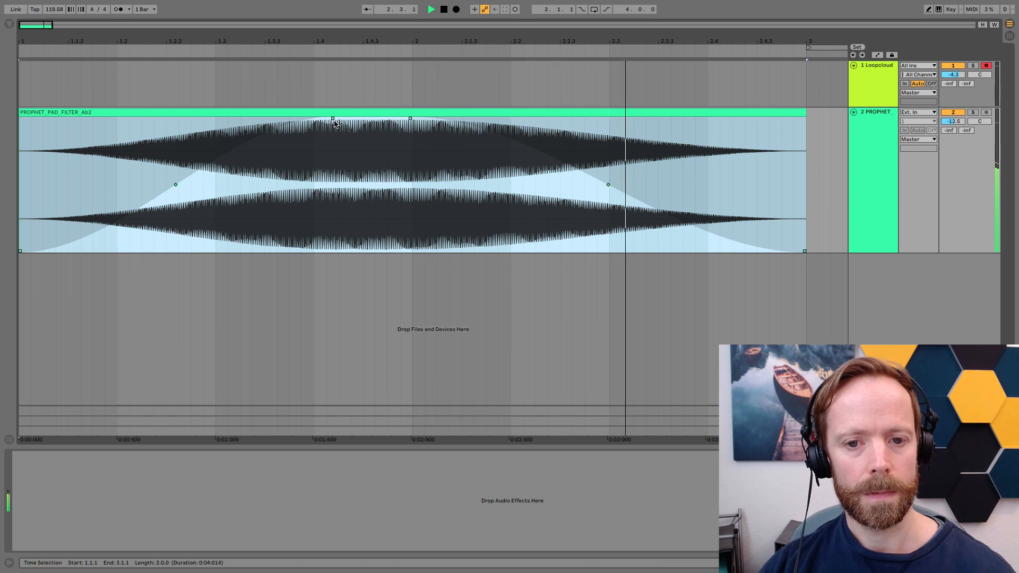
Step: Extend both fades so they nearly meet just before bar 2, auditioning them, and reshape the fade-in curve
drag(333, 118, 344, 119)
key(space)
key(space)
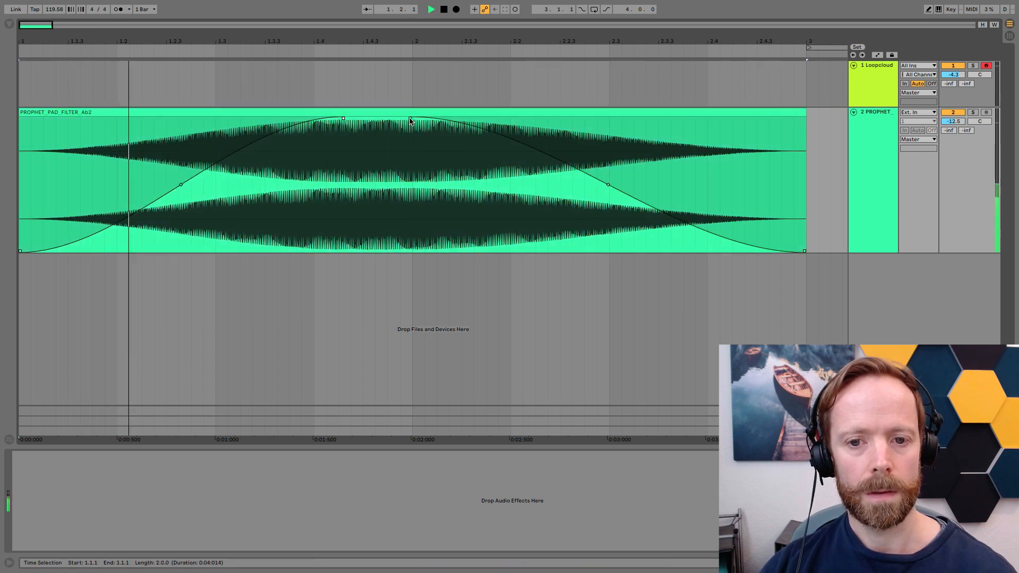
drag(410, 119, 365, 119)
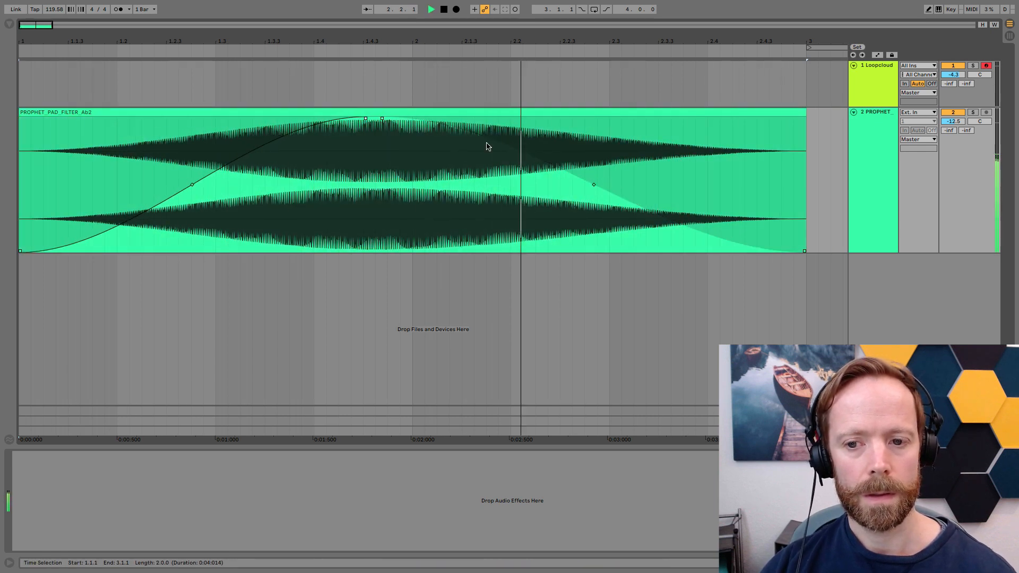
key(space)
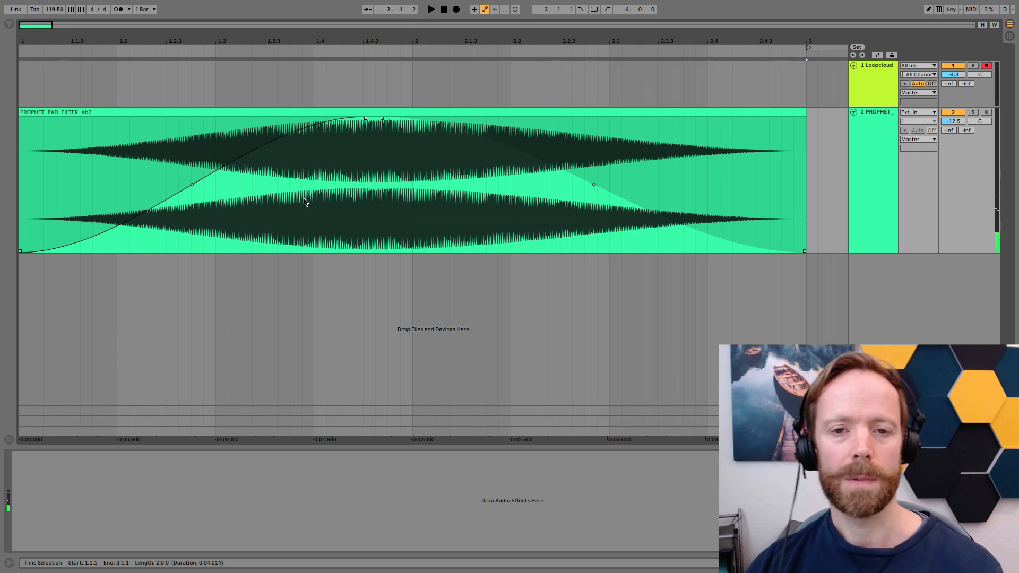
drag(194, 186, 222, 189)
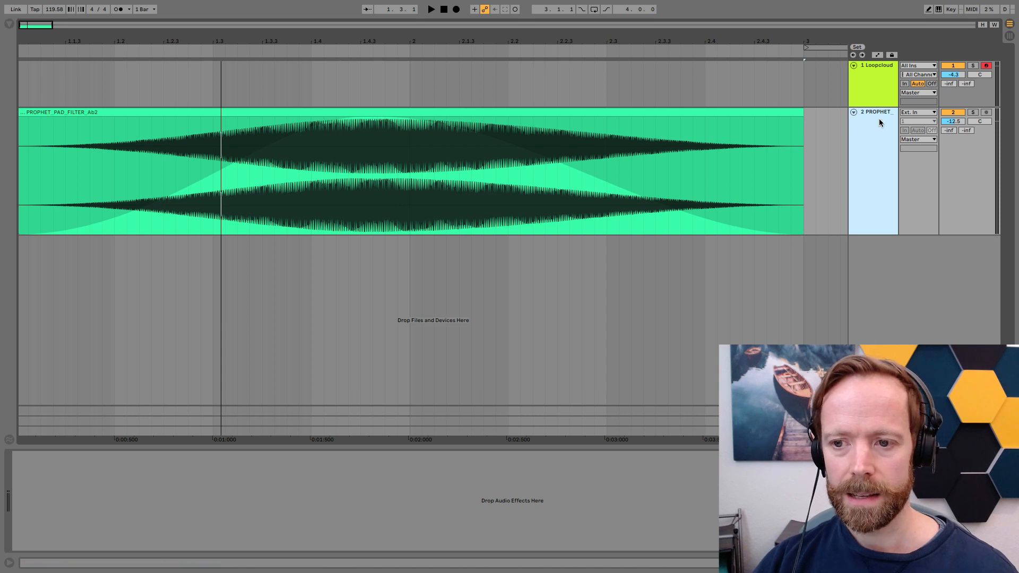
Step: Duplicate the PROPHET pad track, open the copied clip's sample settings and play both layers
key(ctrl+d)
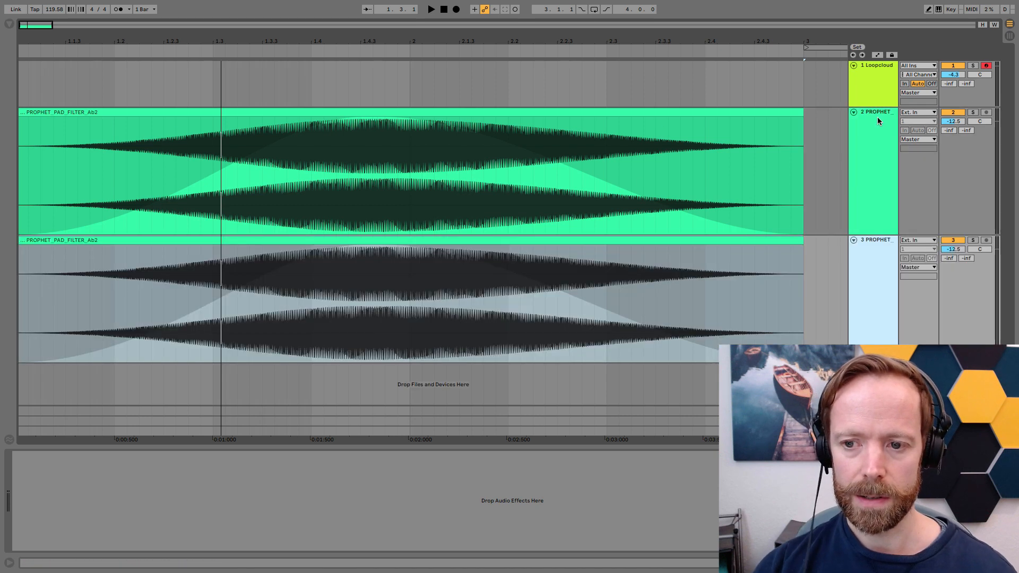
double_click(397, 241)
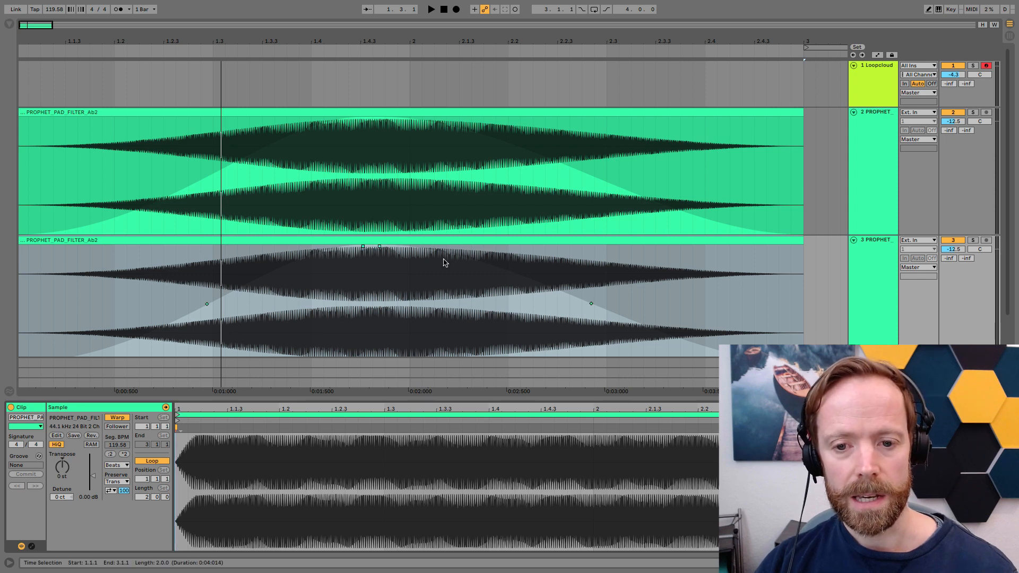
click(575, 303)
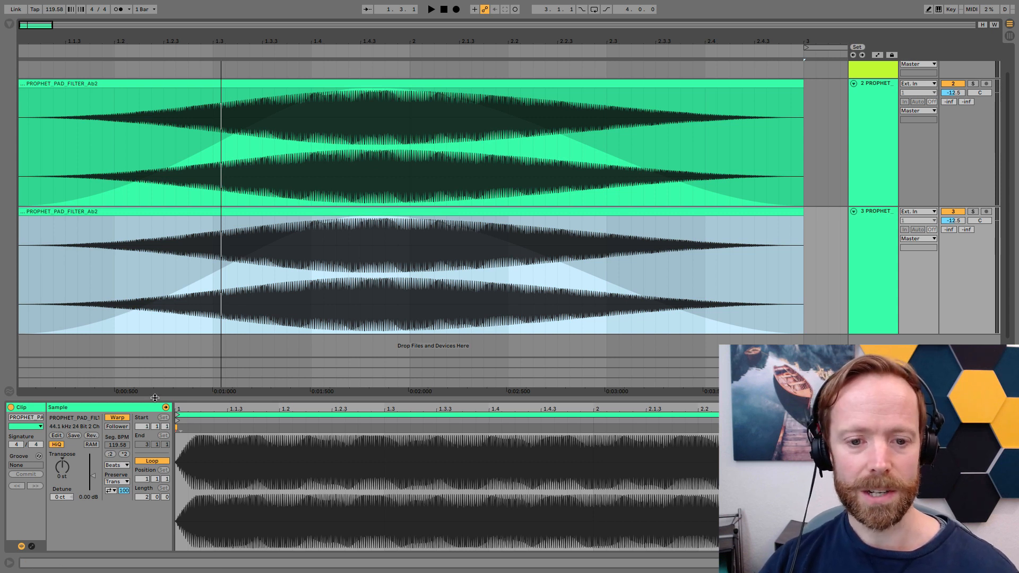
key(space)
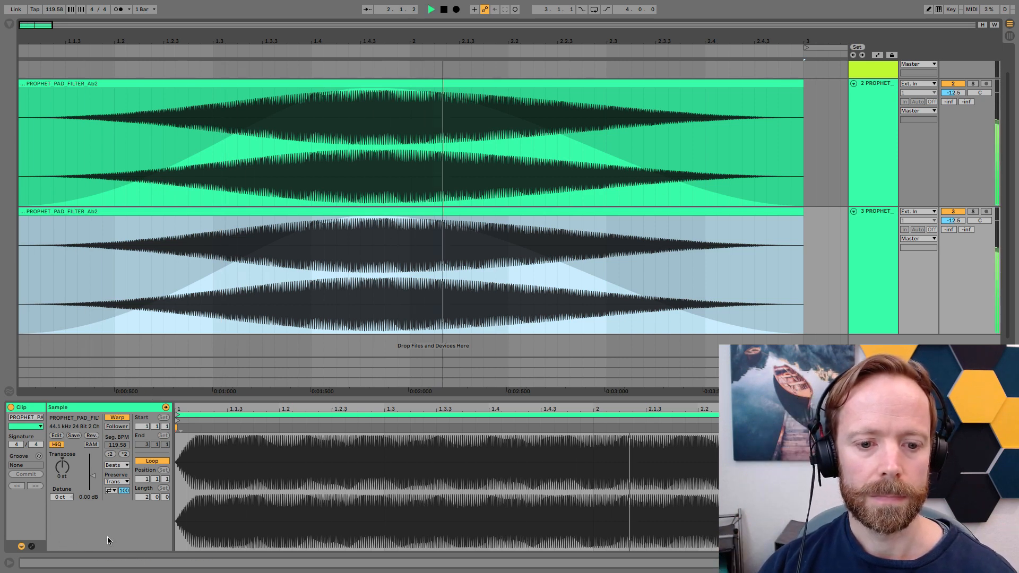
key(space)
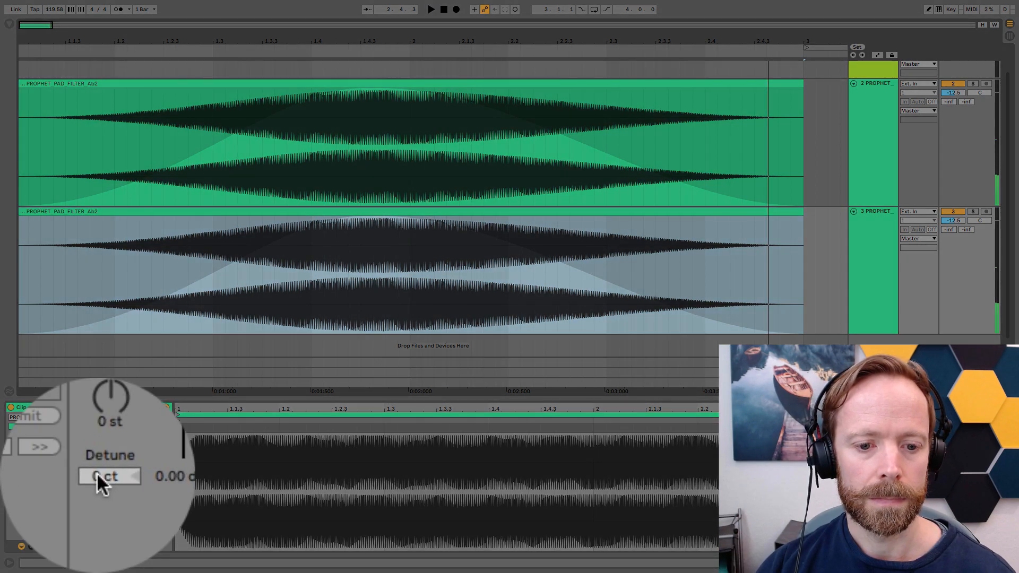
Step: Detune the copied pad clip to 23 ct while listening to both layers
drag(57, 497, 96, 465)
key(space)
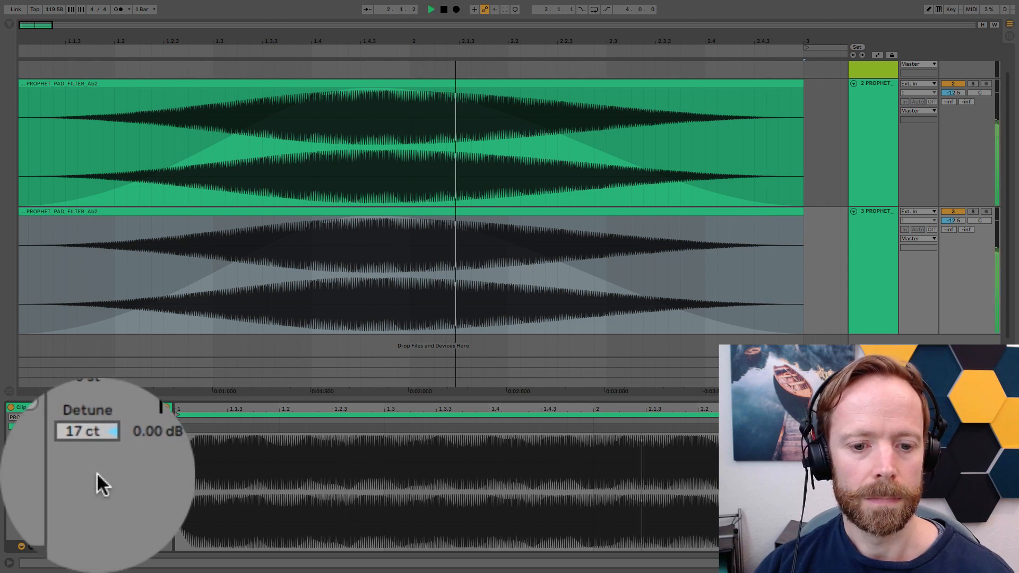
drag(97, 472, 90, 484)
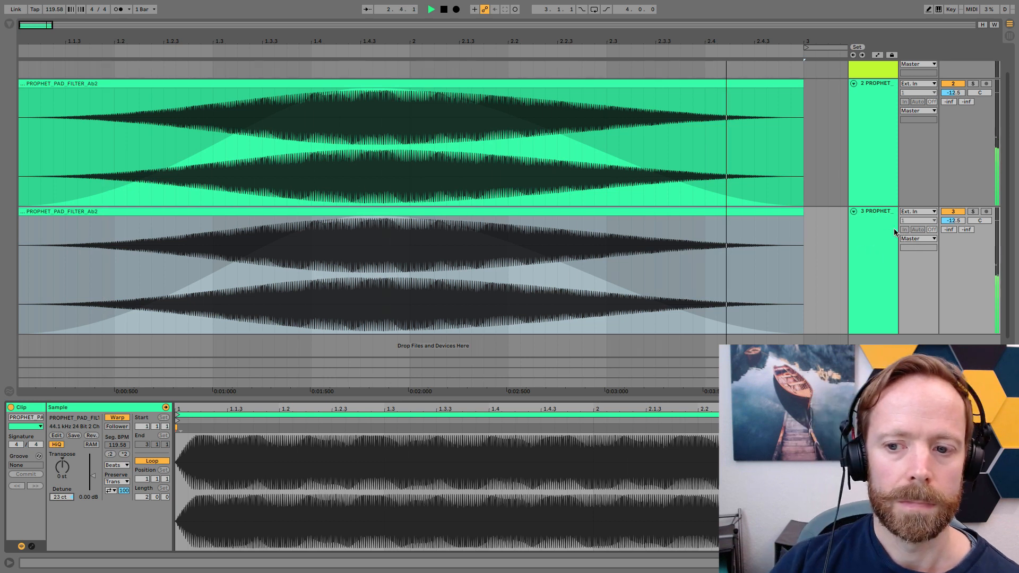
Step: Compare the pad with the detuned layer on track 3 muted and unmuted
click(953, 211)
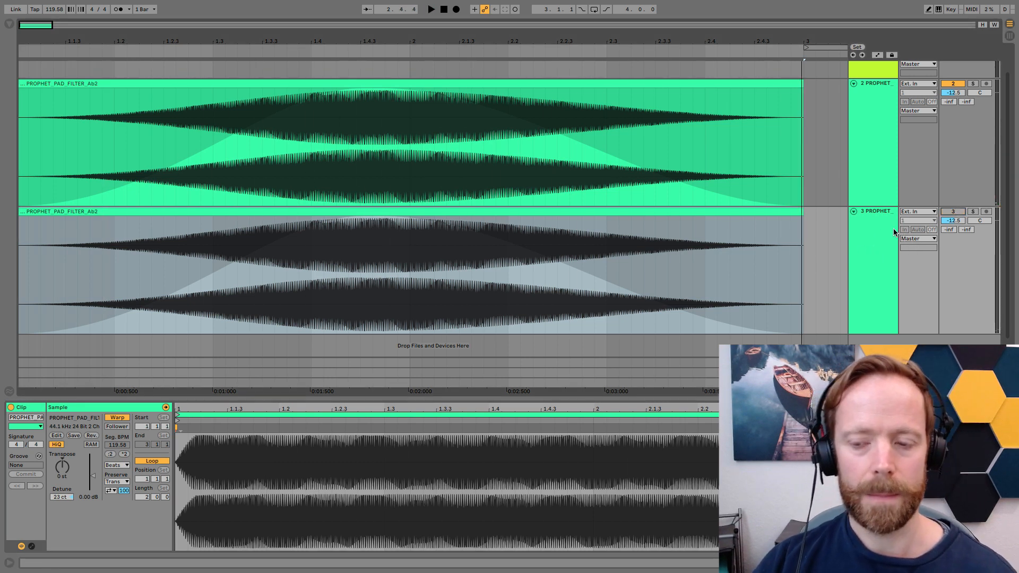
key(space)
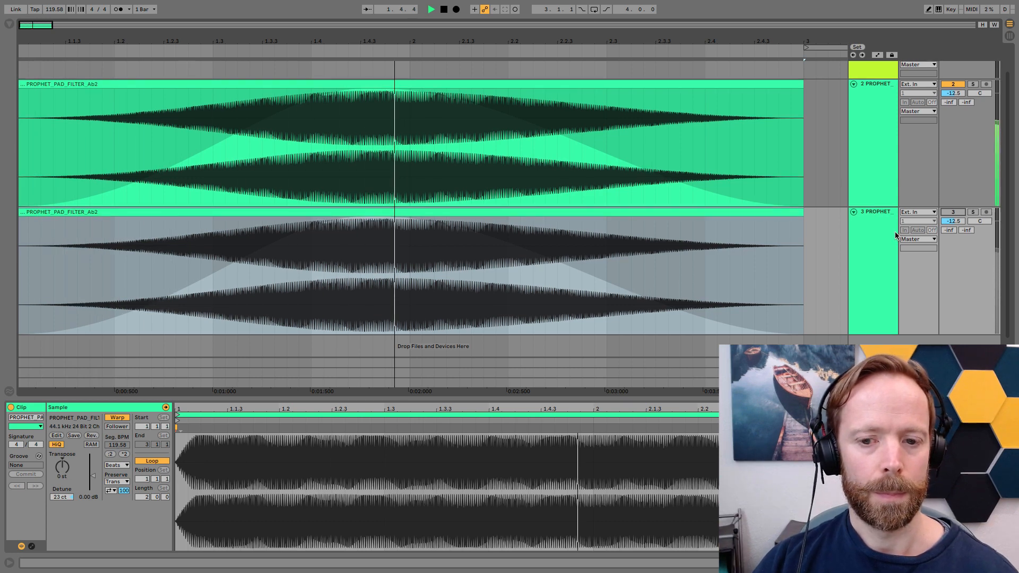
click(953, 213)
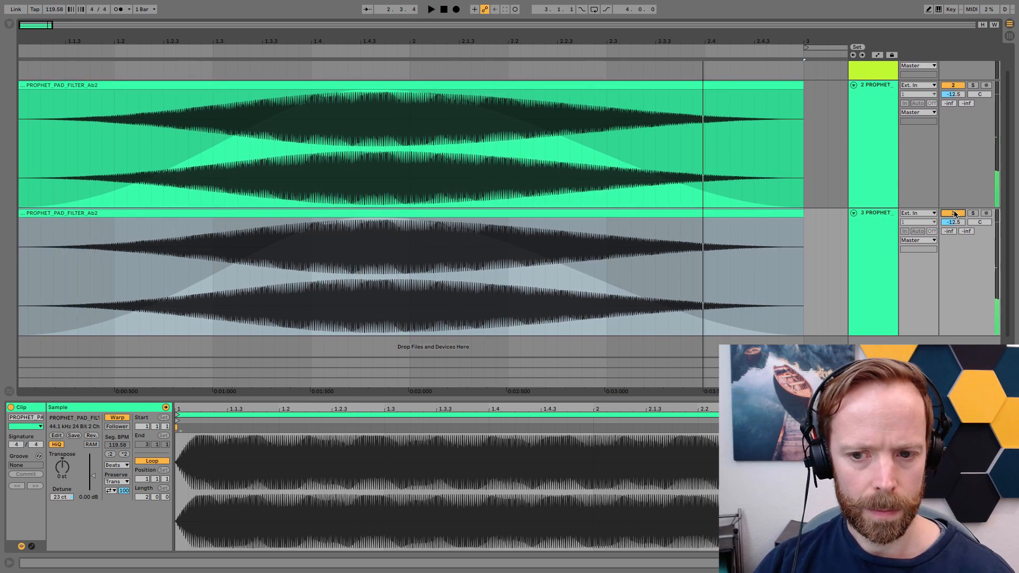
key(space)
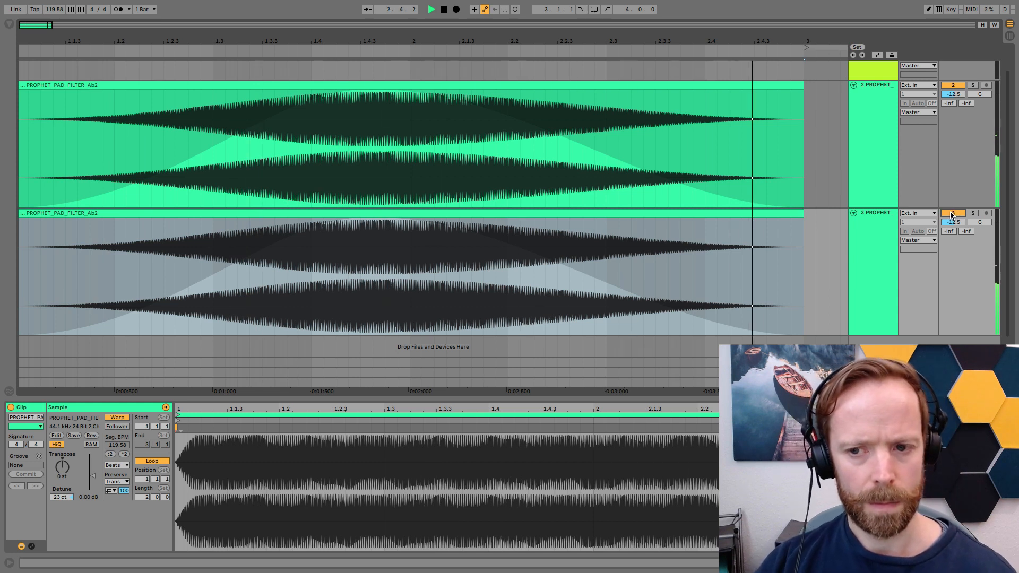
key(space)
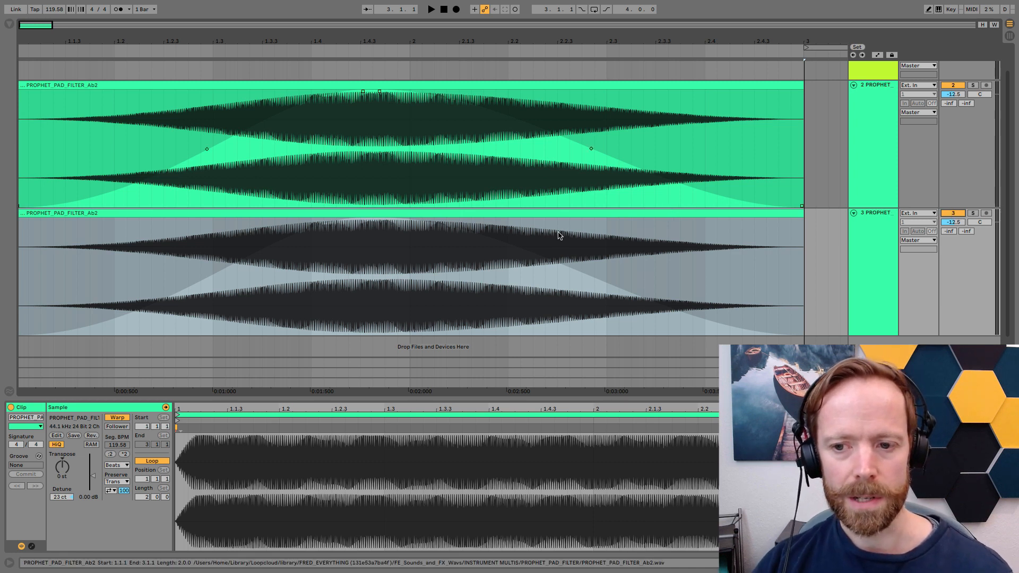
Step: Reduce the height of tracks 2 and 3 to make room for more layers
drag(876, 207, 865, 155)
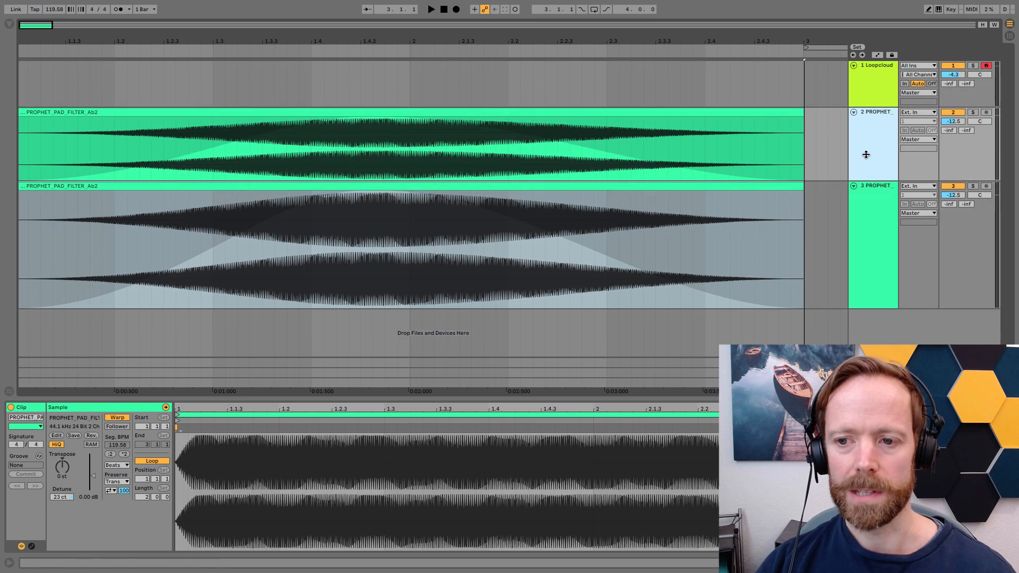
drag(874, 307, 874, 254)
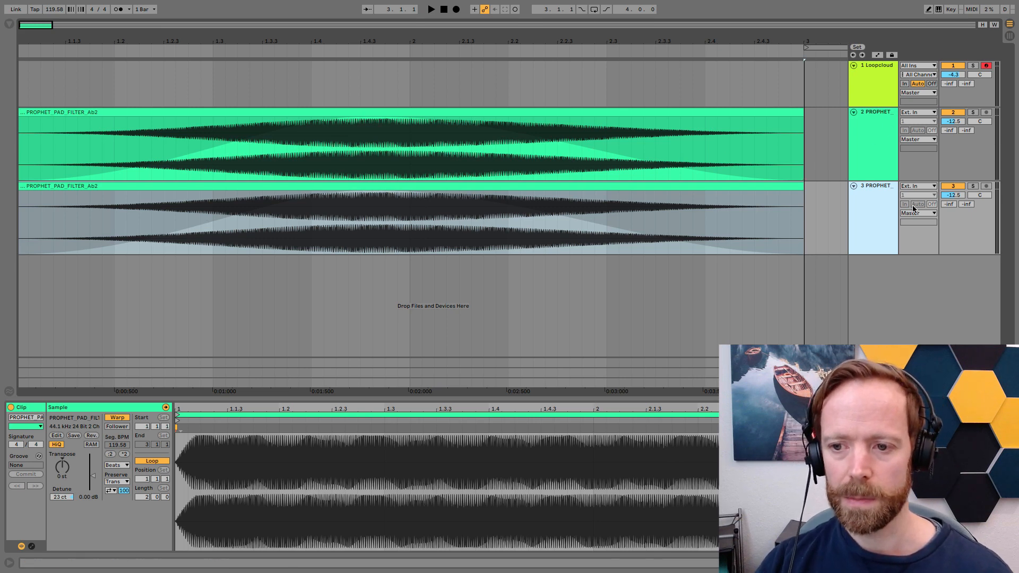
drag(873, 178, 872, 162)
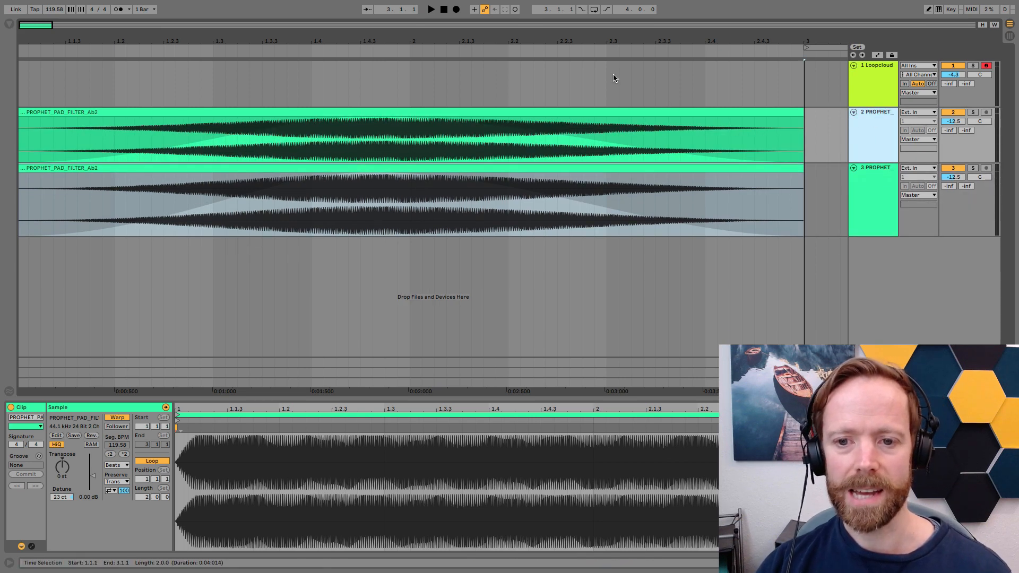
drag(877, 236, 876, 216)
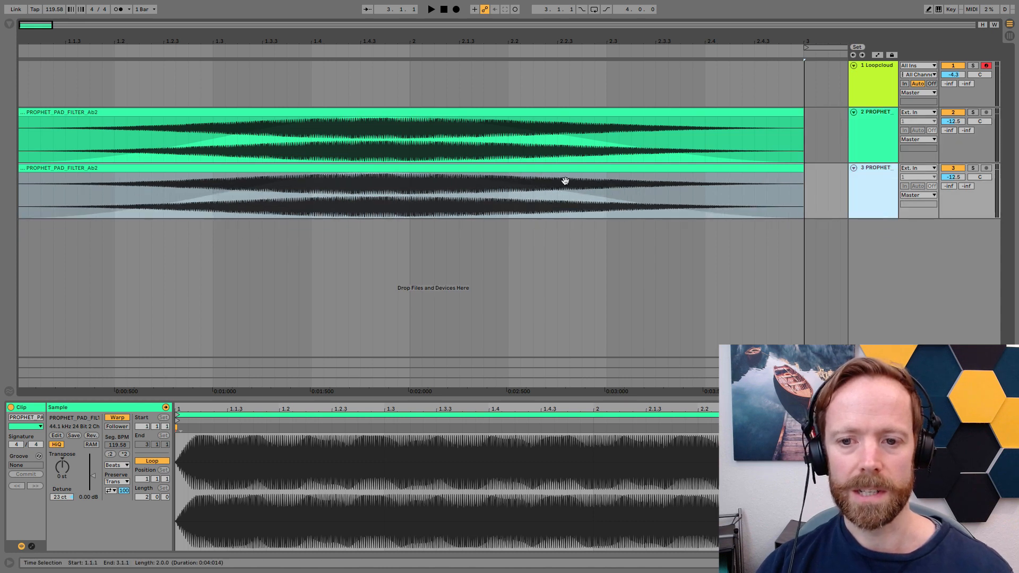
Step: Duplicate tracks 2 and 3 together and select the clip on the first copied track
click(869, 114)
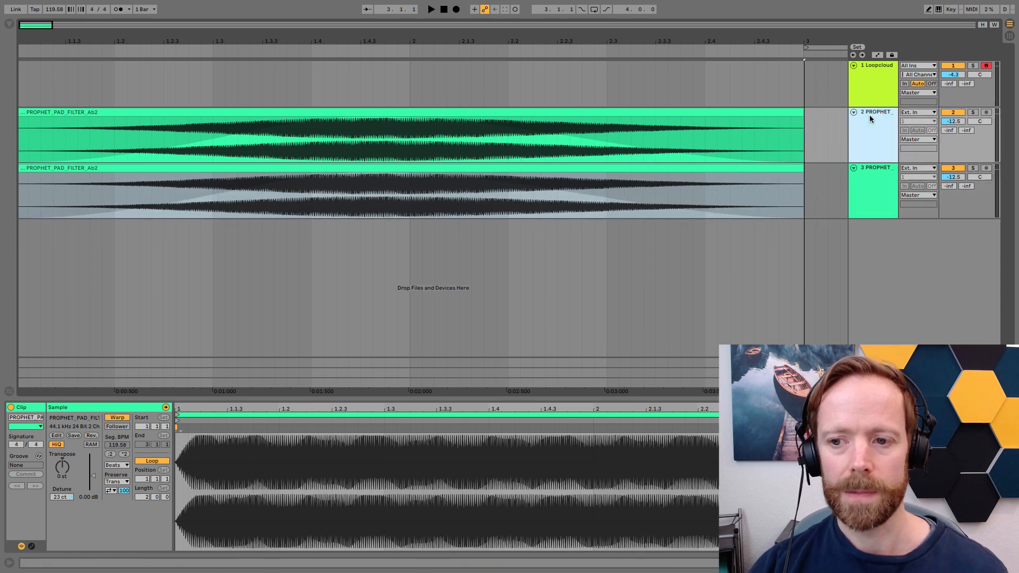
shift+click(871, 179)
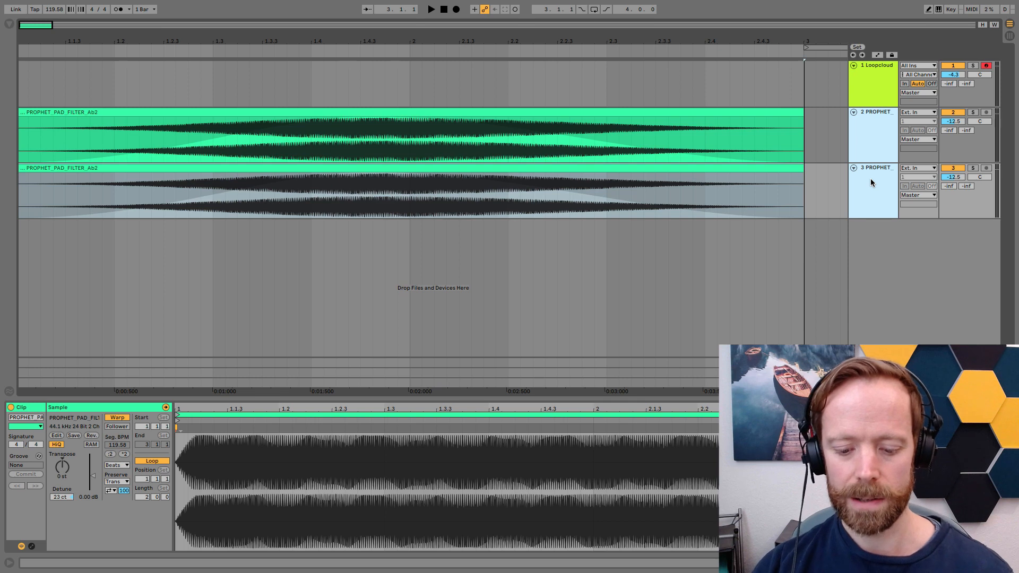
key(ctrl+d)
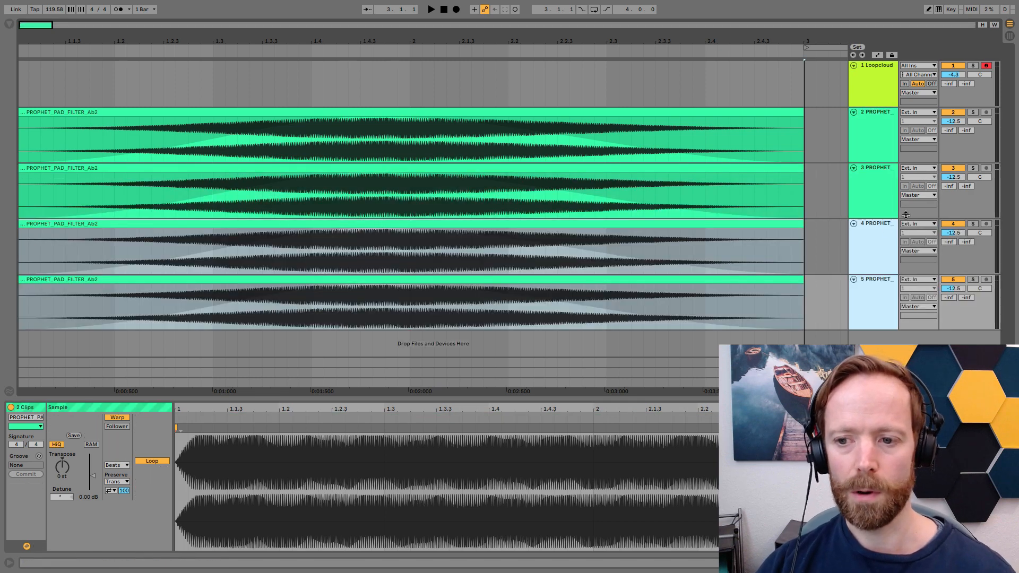
click(686, 224)
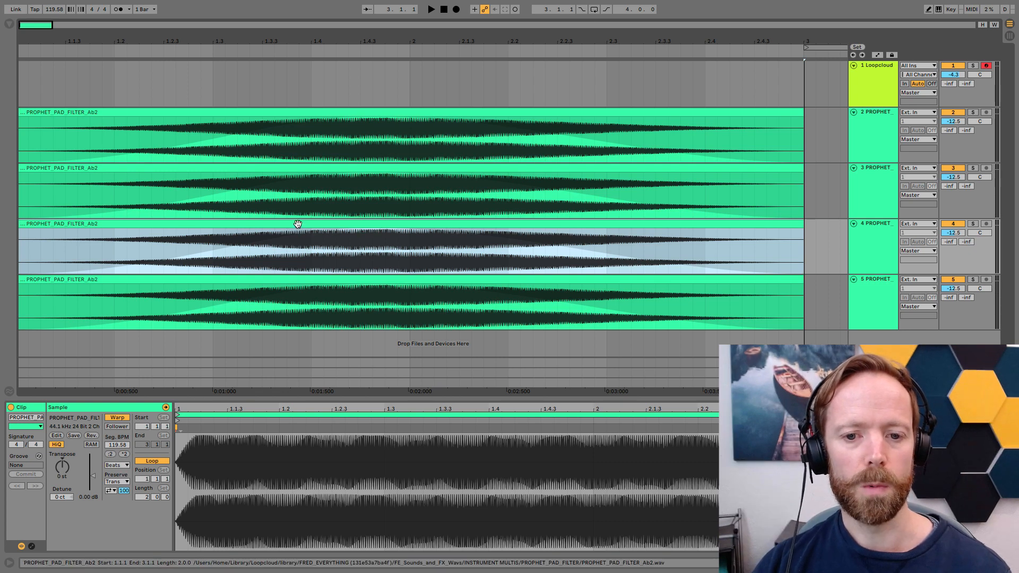
Step: Solo track 4, transpose its pad clip up 7 semitones and play it back
click(116, 466)
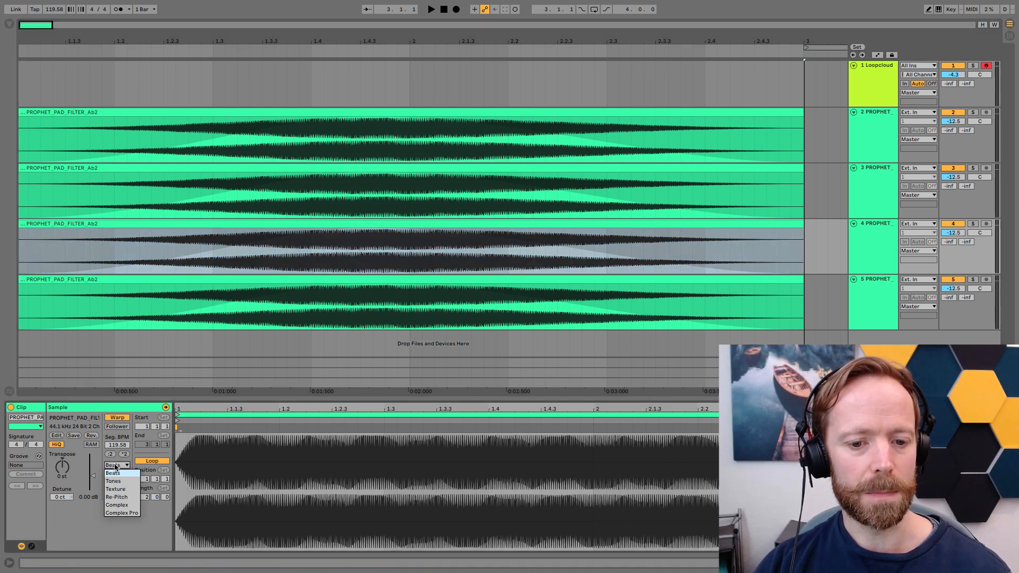
click(113, 473)
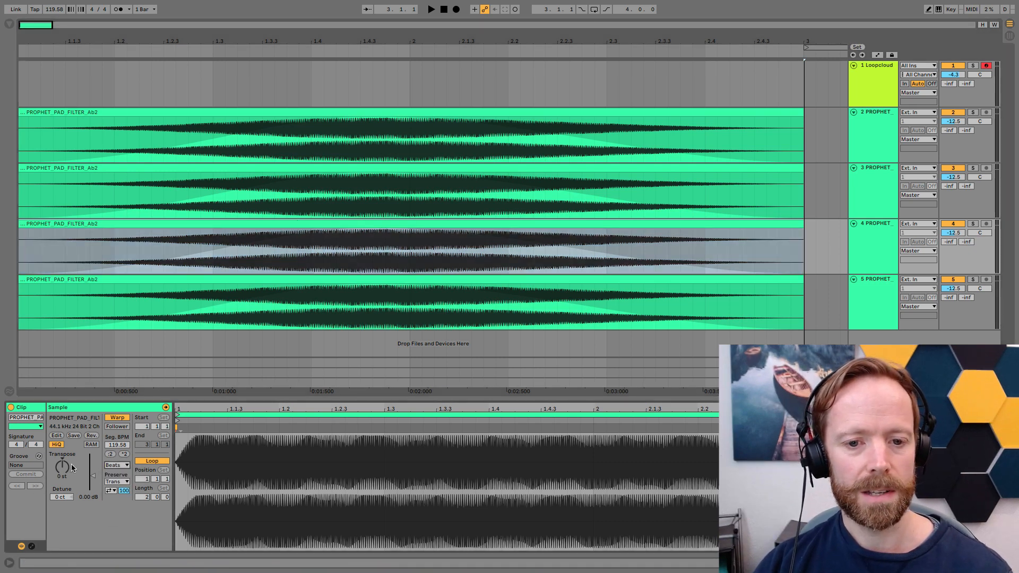
click(973, 224)
mouse_move(63, 469)
mouse_down()
mouse_move(63, 441)
mouse_move(63, 452)
mouse_up()
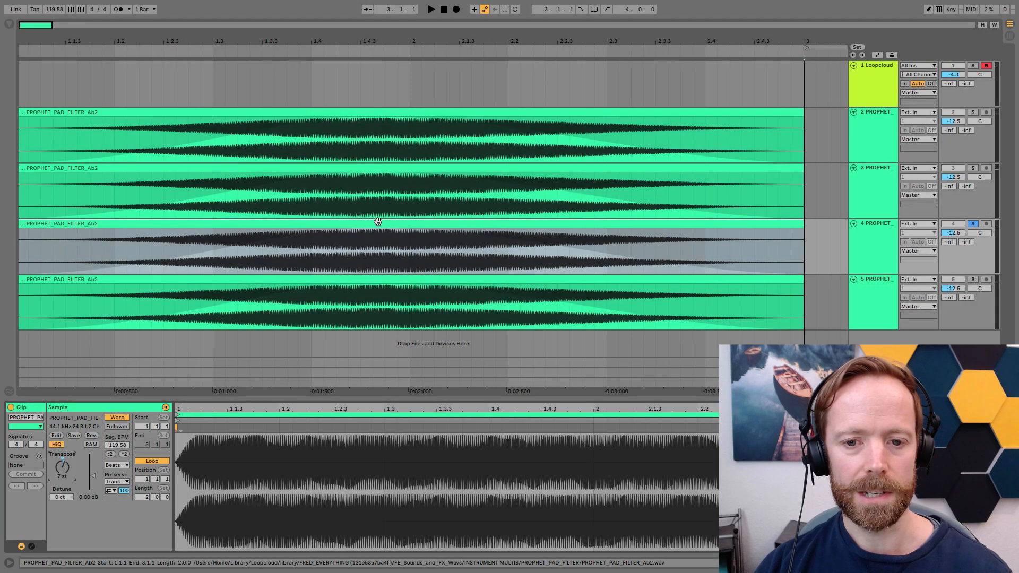
click(373, 224)
key(space)
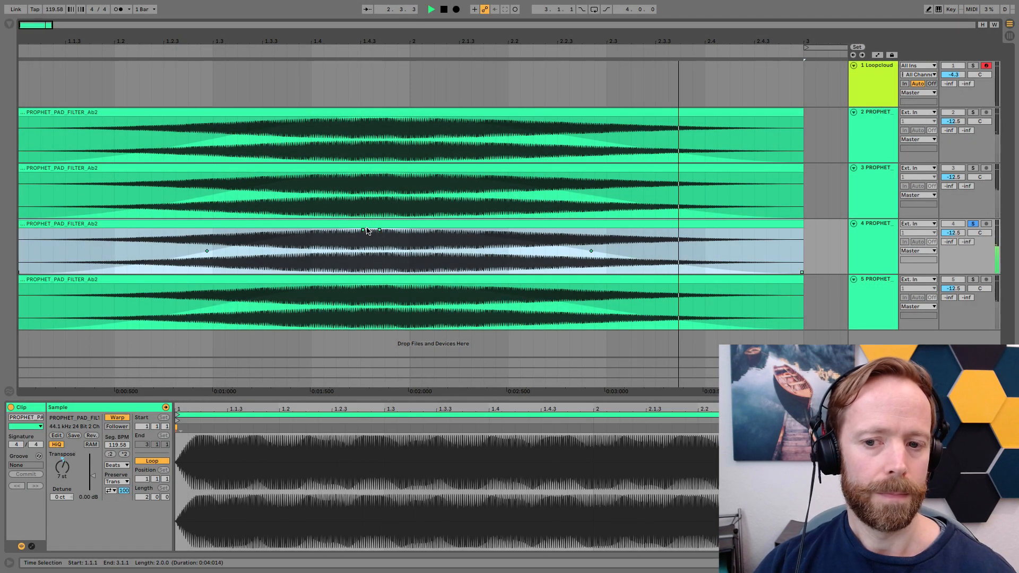
key(space)
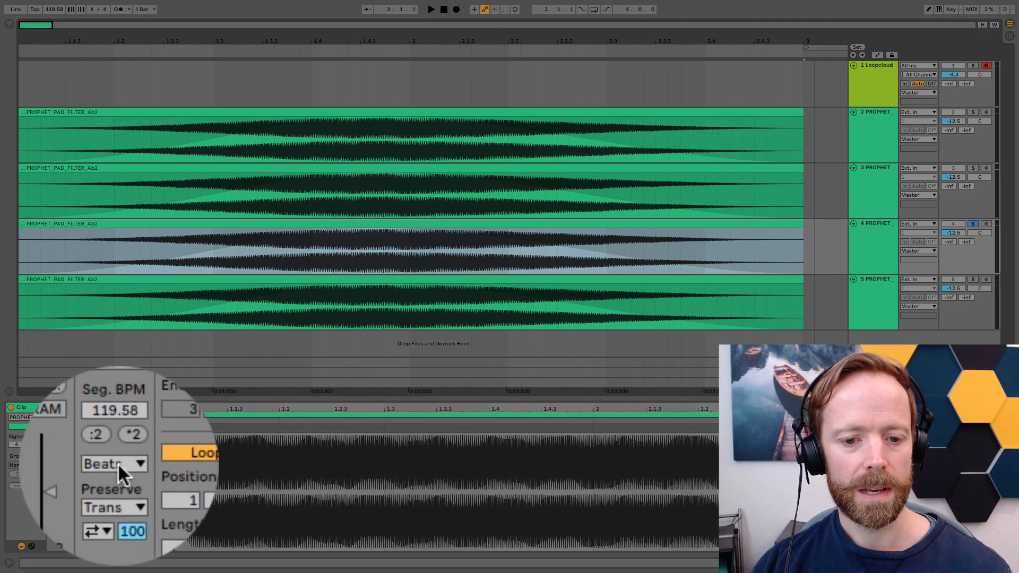
Step: Change the track 4 clip's warp mode to Complex and listen to it again
click(113, 465)
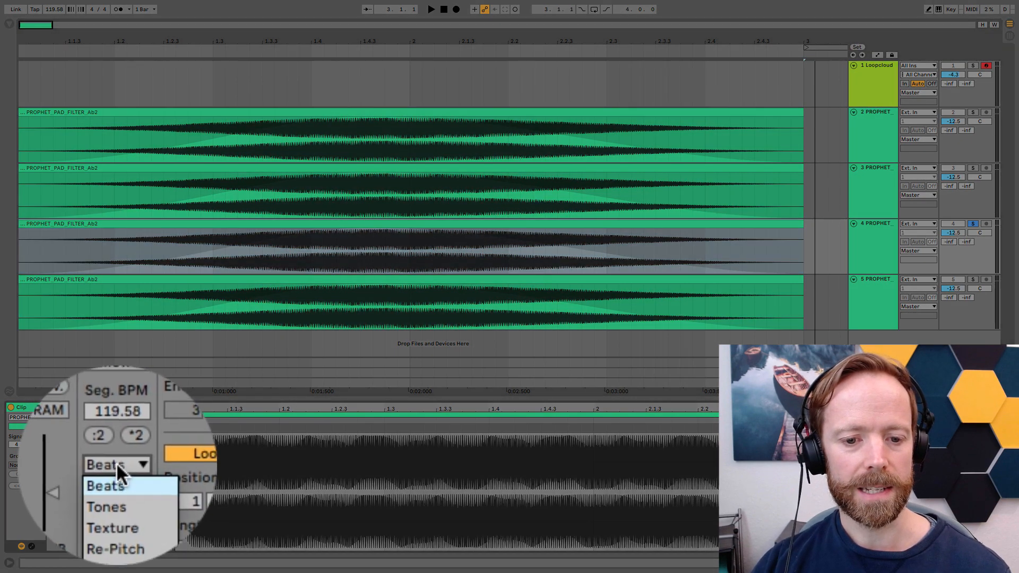
click(117, 471)
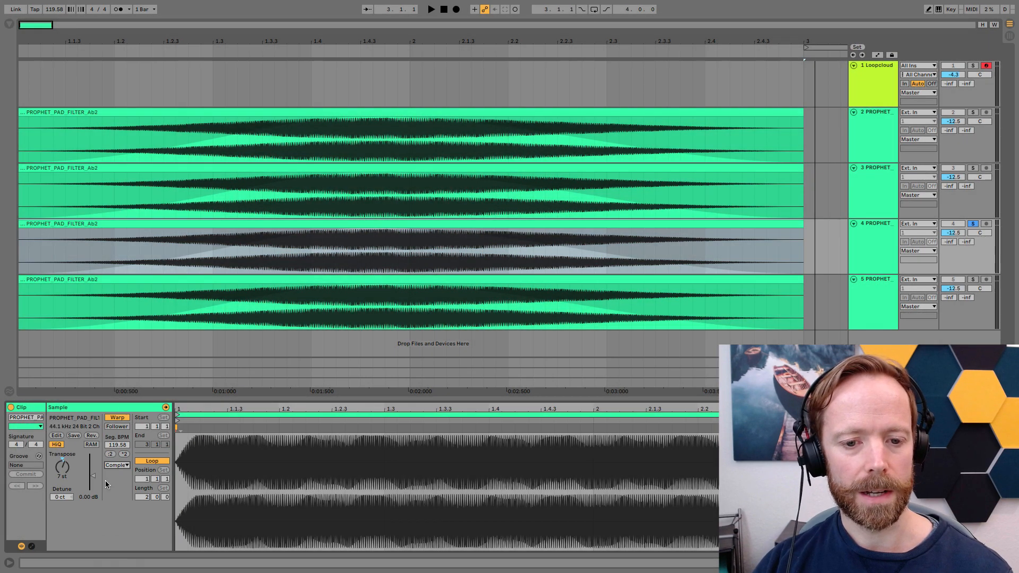
key(space)
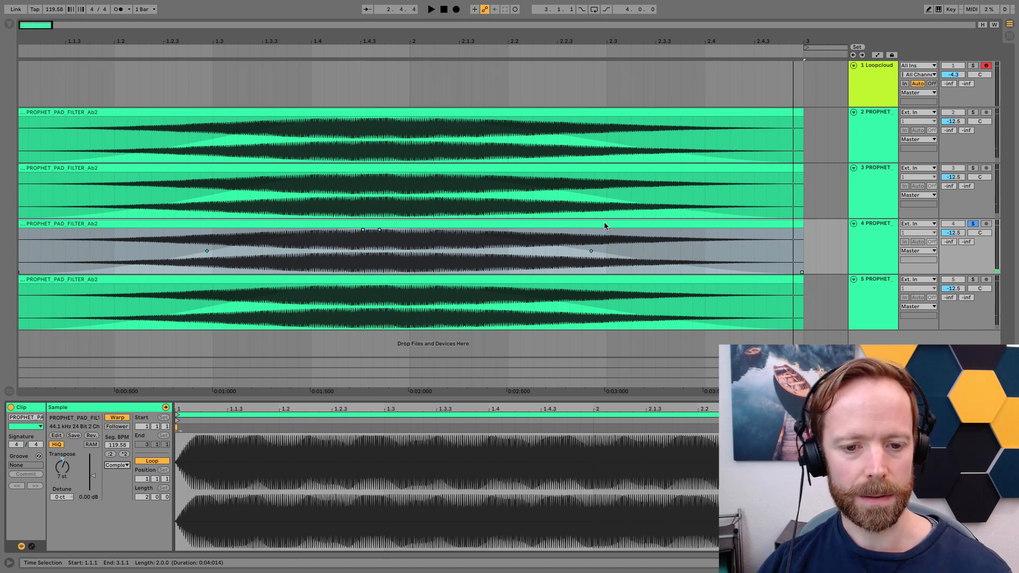
Step: Set the track 5 clip's warp mode to Complex and transpose it up 7 semitones
click(424, 282)
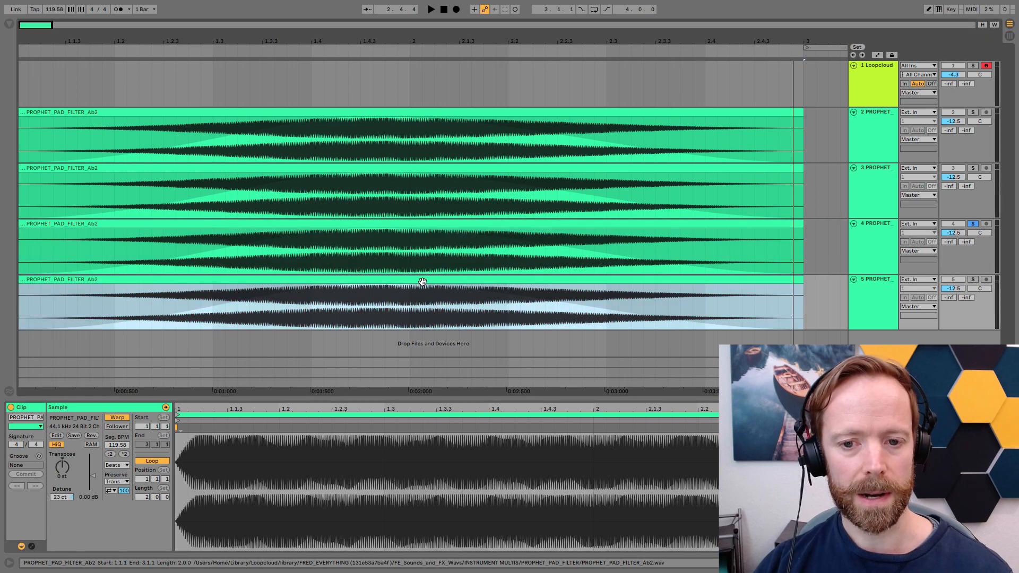
click(111, 465)
click(112, 505)
drag(64, 469, 64, 458)
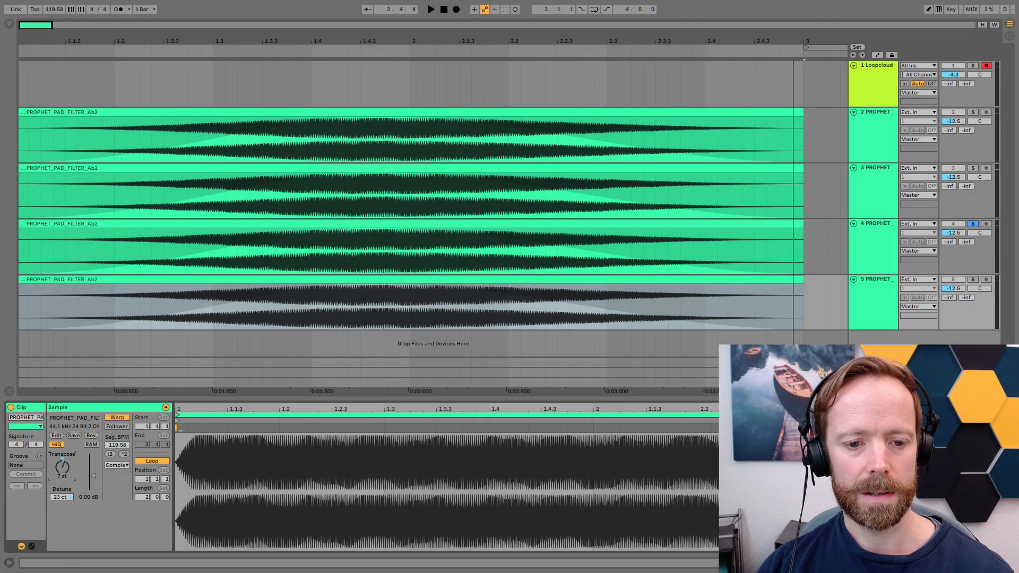
Step: Listen to the two fifth layers on tracks 4 and 5 soloed, and to all four layers together
click(974, 280)
key(space)
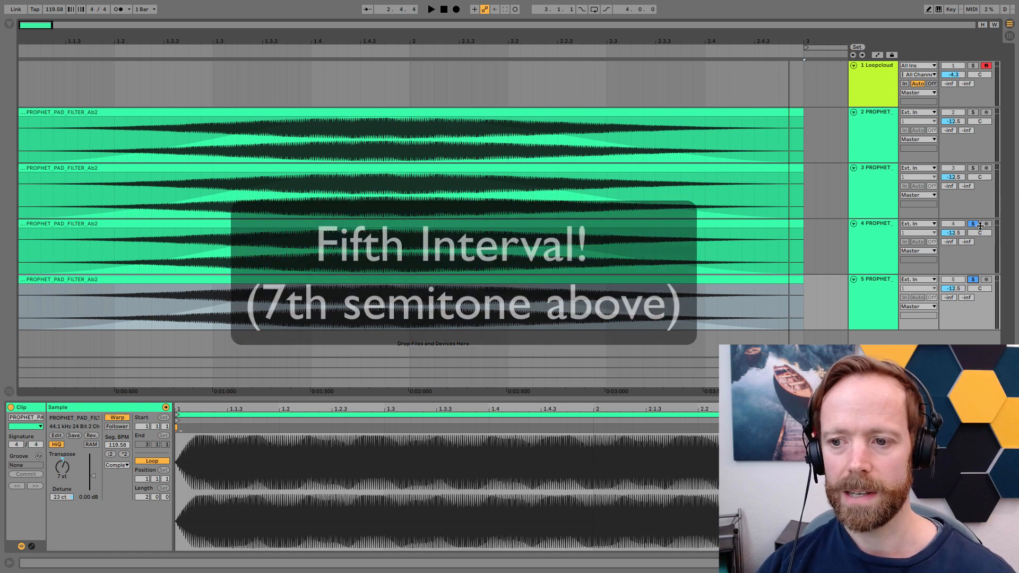
key(space)
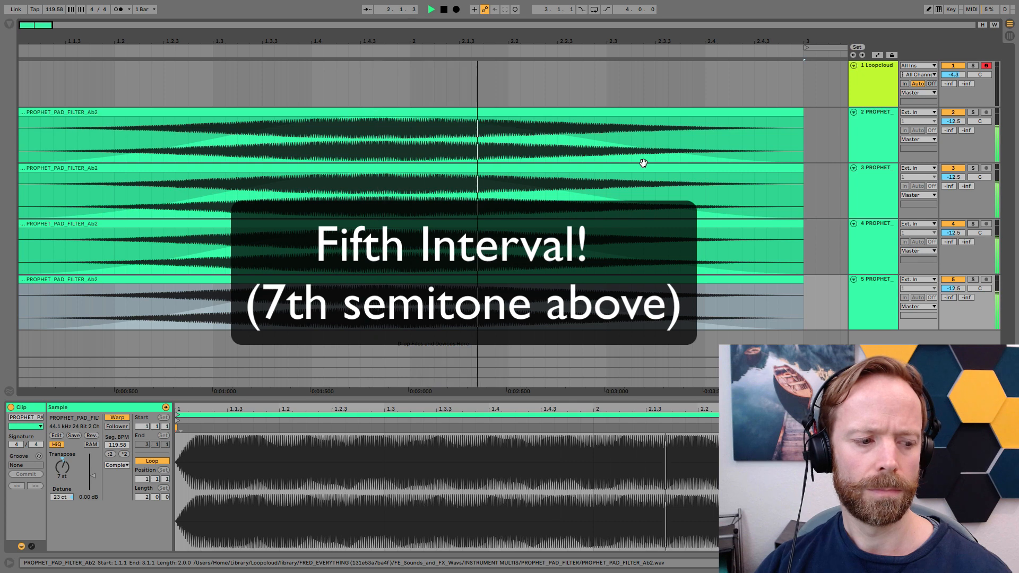
key(space)
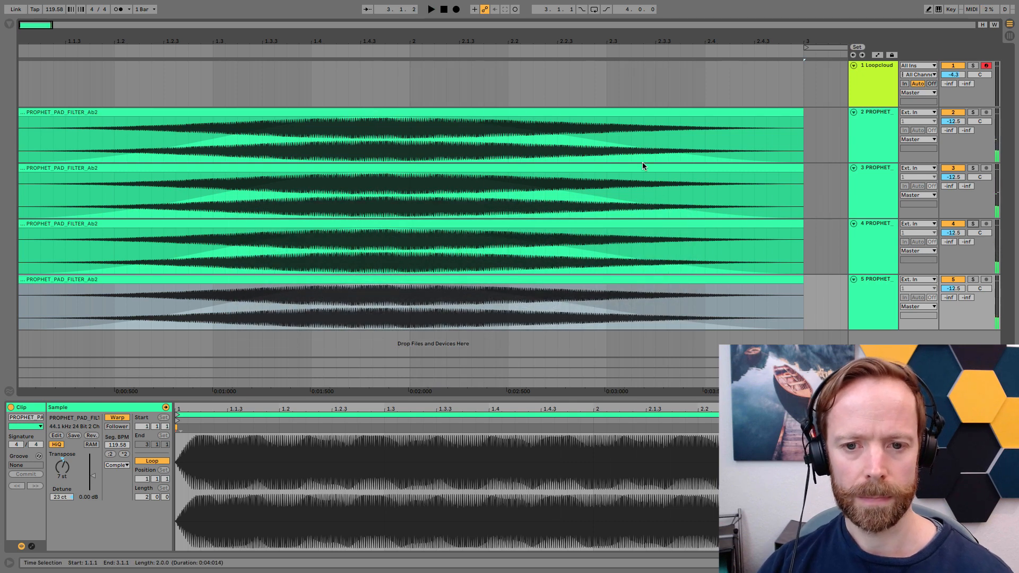
Step: Switch to the Session View mixer and widen tracks 2 to 5 together
key(Tab)
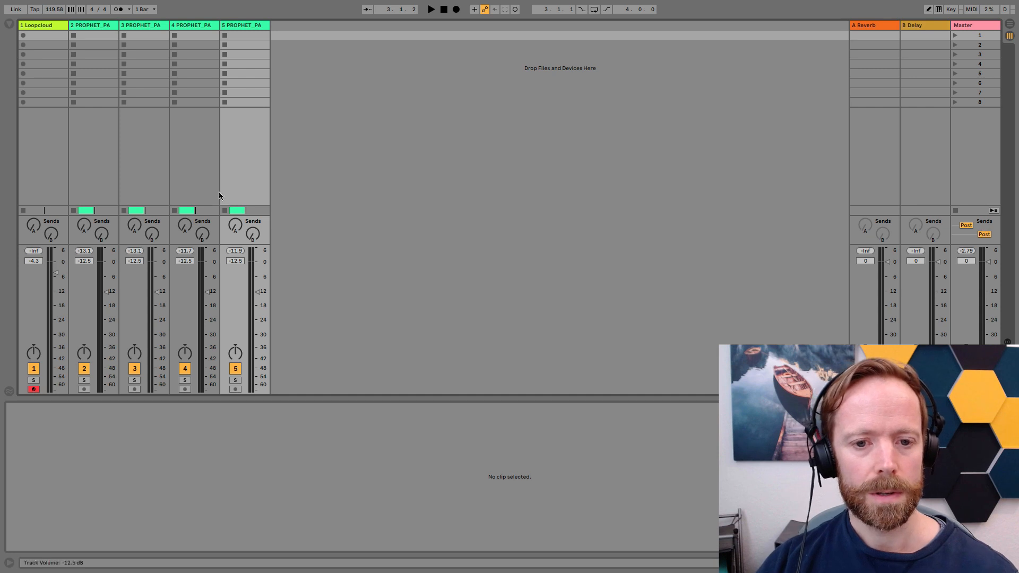
click(198, 26)
shift+click(248, 28)
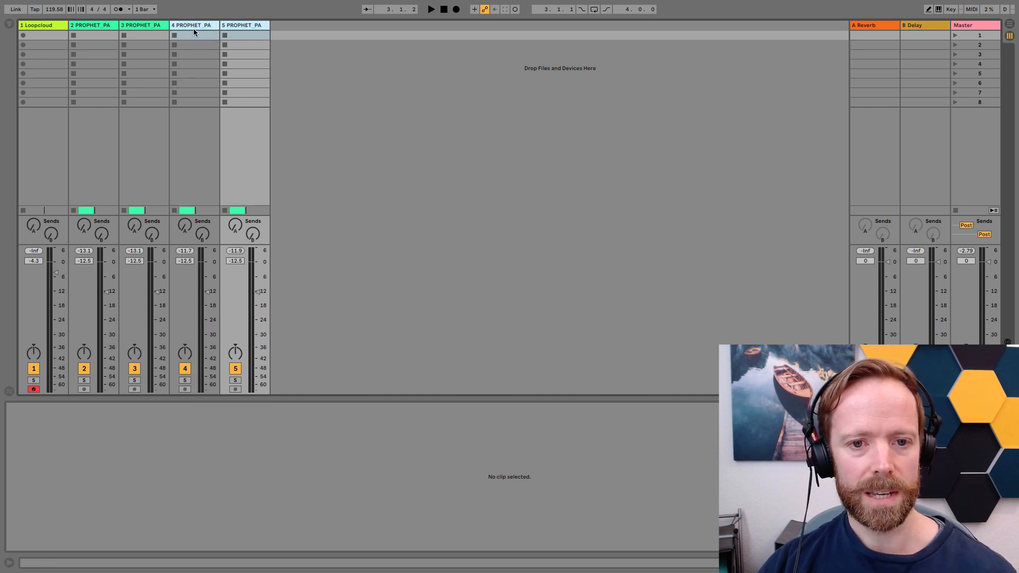
click(91, 29)
shift+click(266, 26)
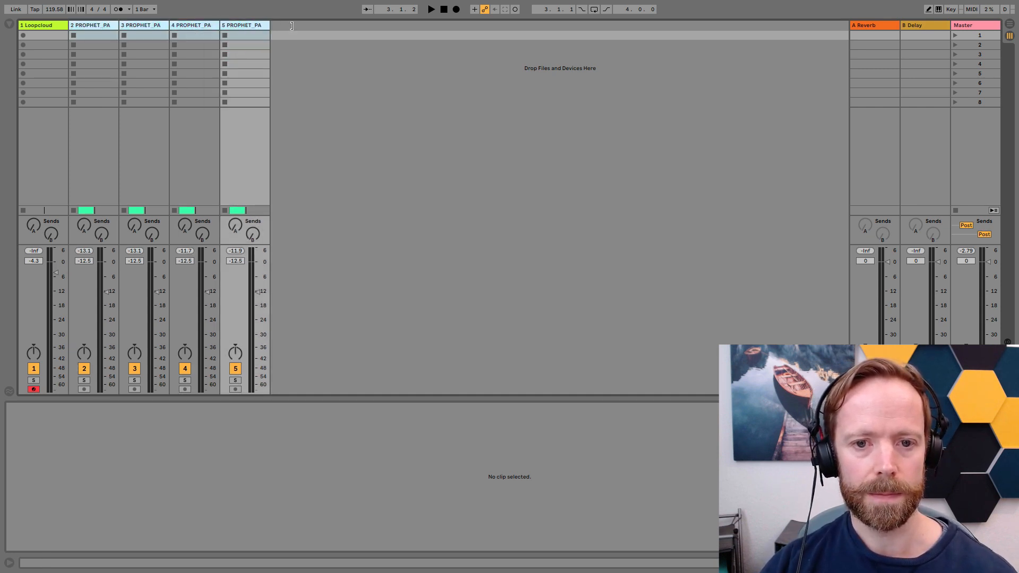
drag(292, 26, 408, 29)
Step: Lower the volume of tracks 4 and 5 together to -22.3 dB while the pad plays
click(380, 27)
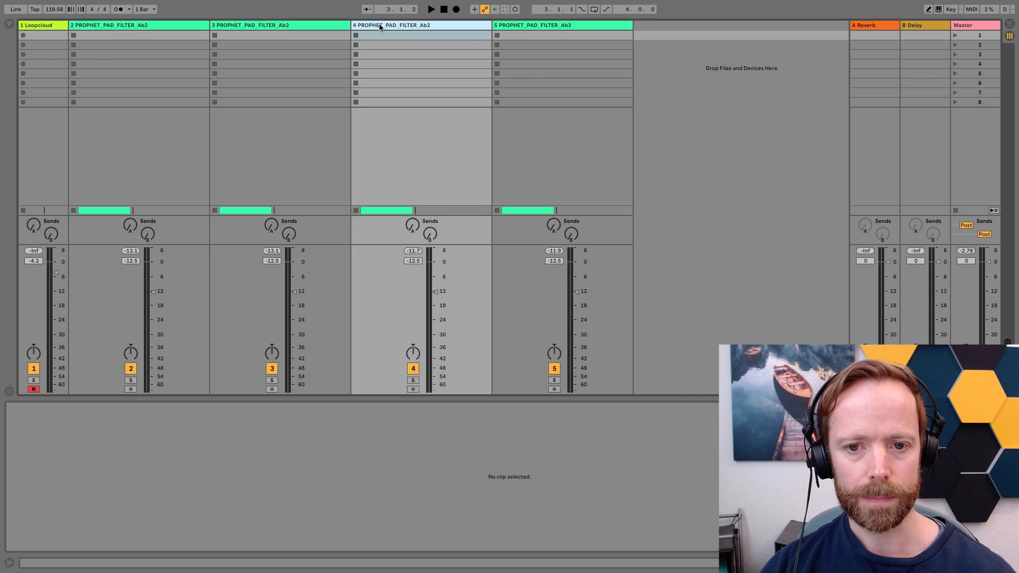
shift+click(573, 29)
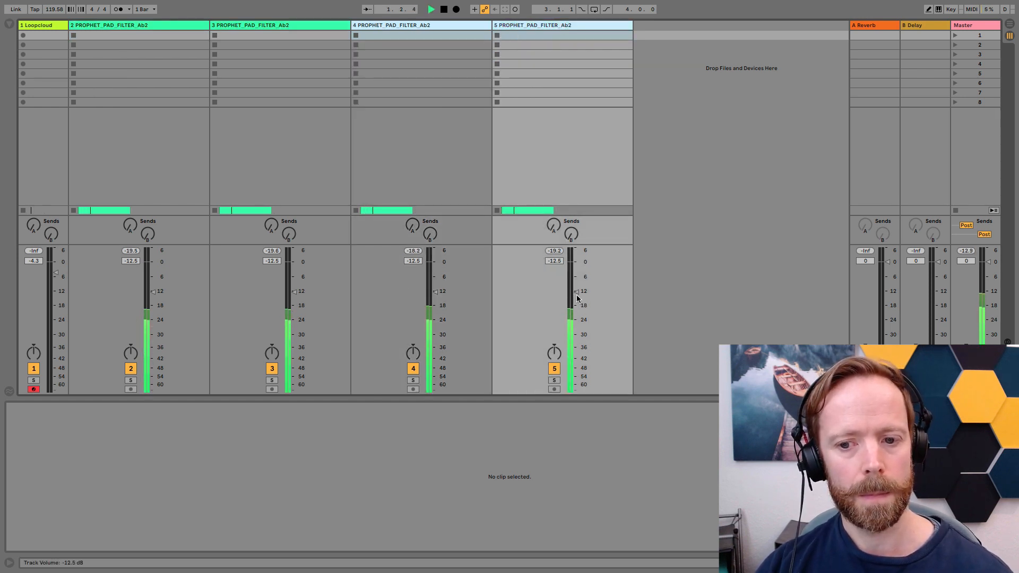
drag(577, 296, 577, 313)
key(space)
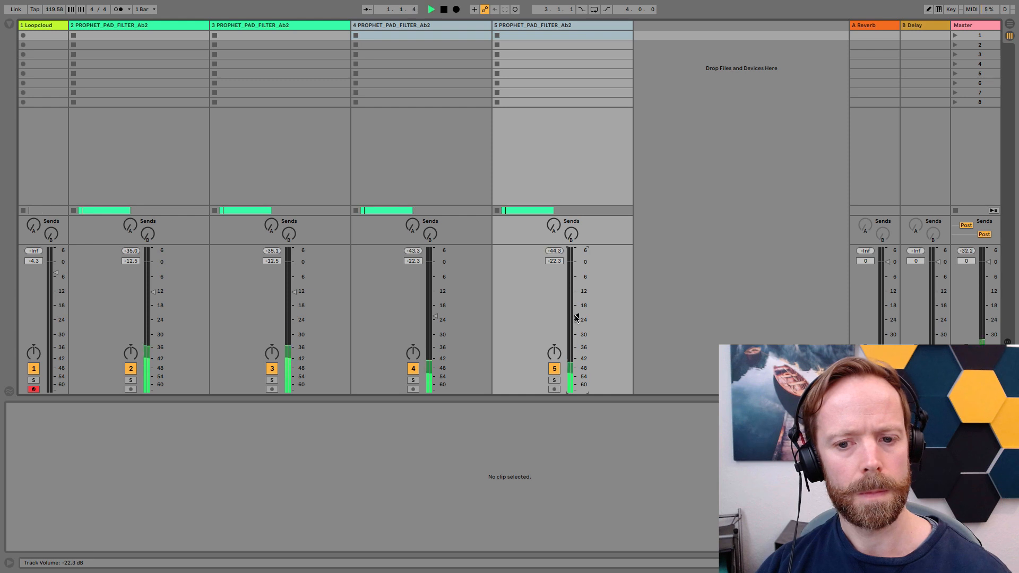
Step: Compare the pad with the fifth layers on tracks 4 and 5 muted and unmuted
click(414, 369)
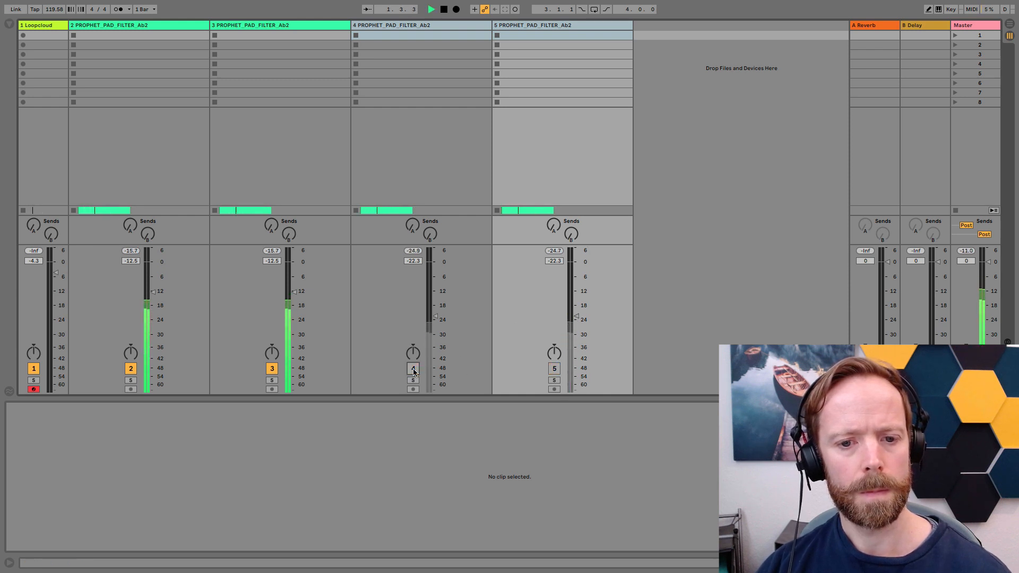
click(414, 369)
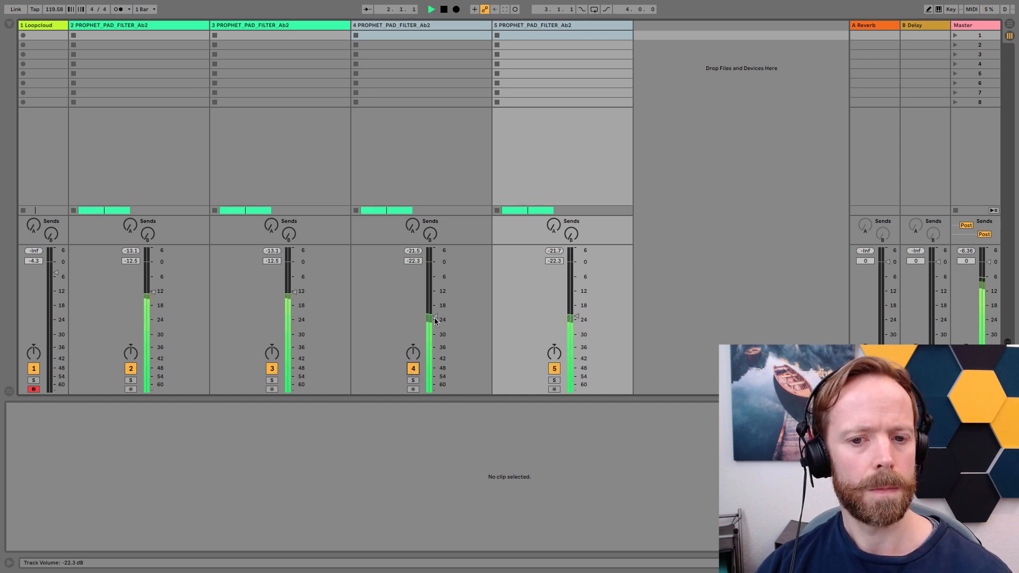
key(space)
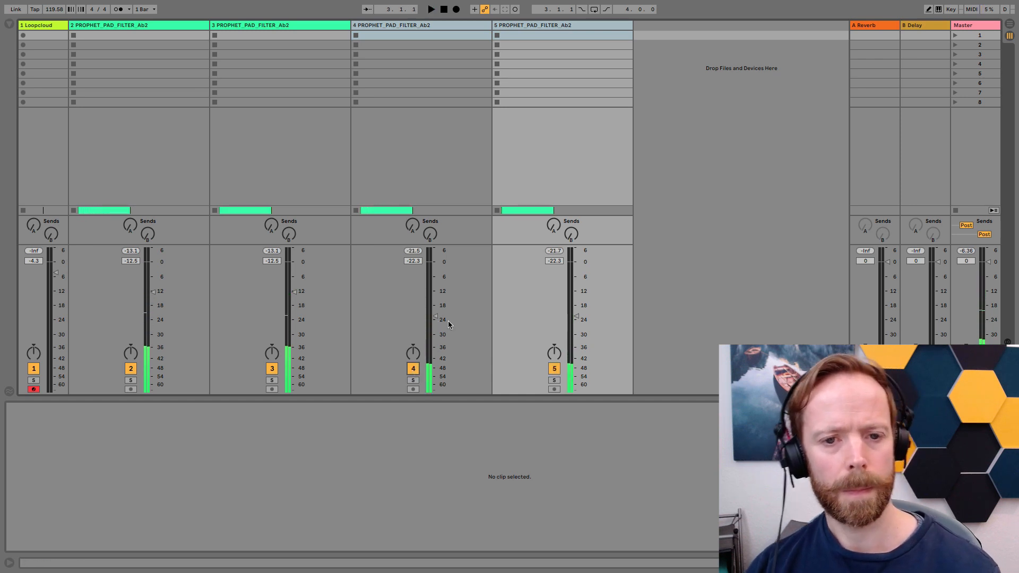
Step: Group the four pad tracks and widen the group track
click(392, 26)
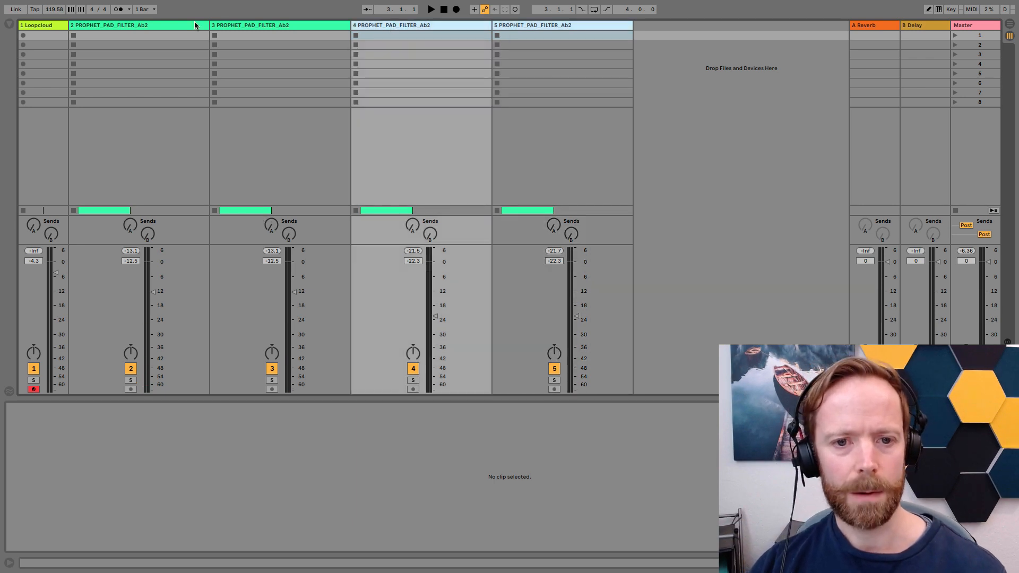
click(162, 25)
shift+click(530, 25)
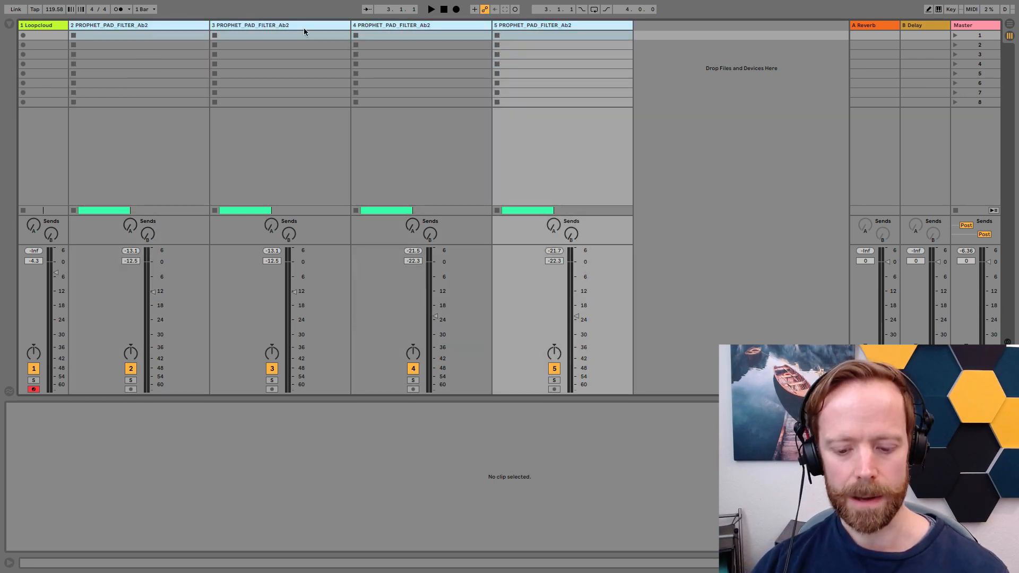
key(ctrl+g)
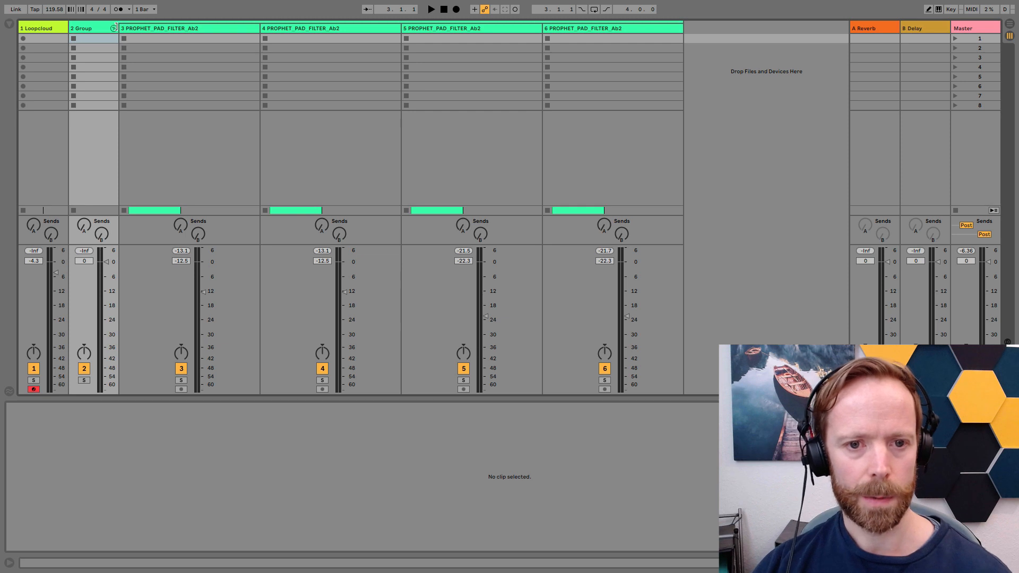
drag(116, 26, 198, 28)
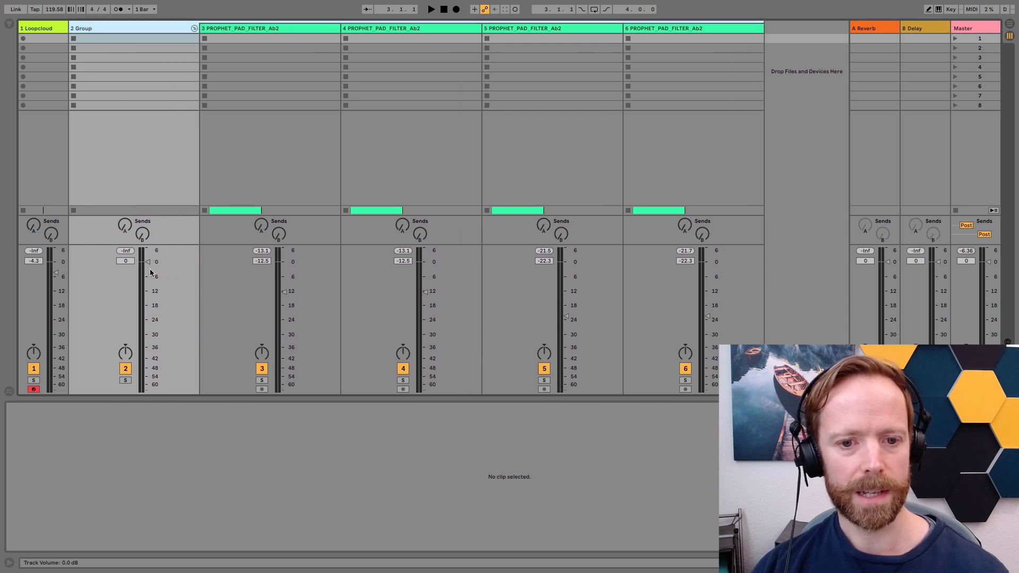
Step: Set the group track's volume to -2.6 dB while listening to the combined pad
click(150, 272)
key(space)
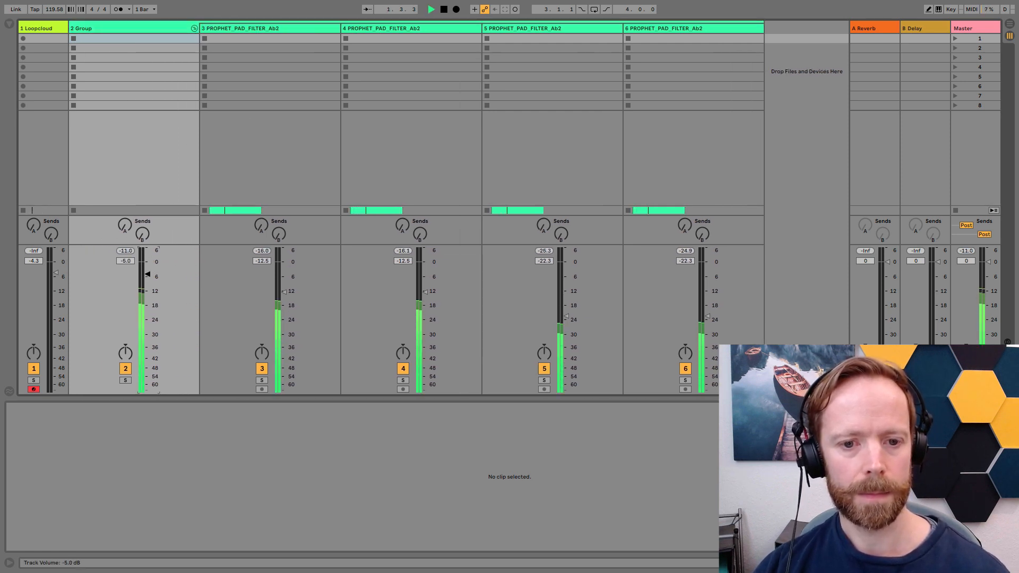
drag(148, 274, 148, 267)
key(space)
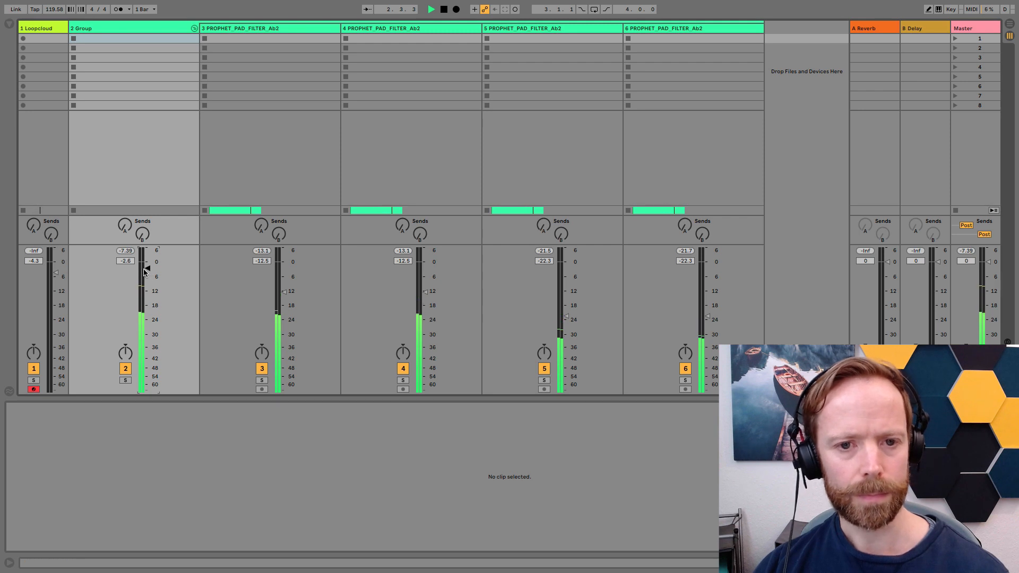
Step: Add an EQ Eight from the audio effects to the group track, leaving the browser hidden
click(132, 27)
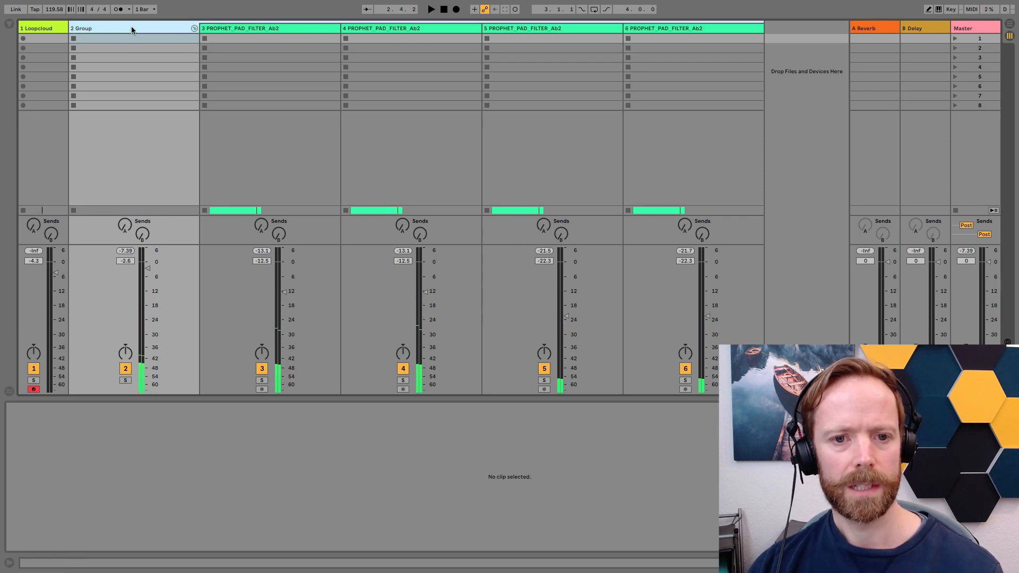
click(9, 24)
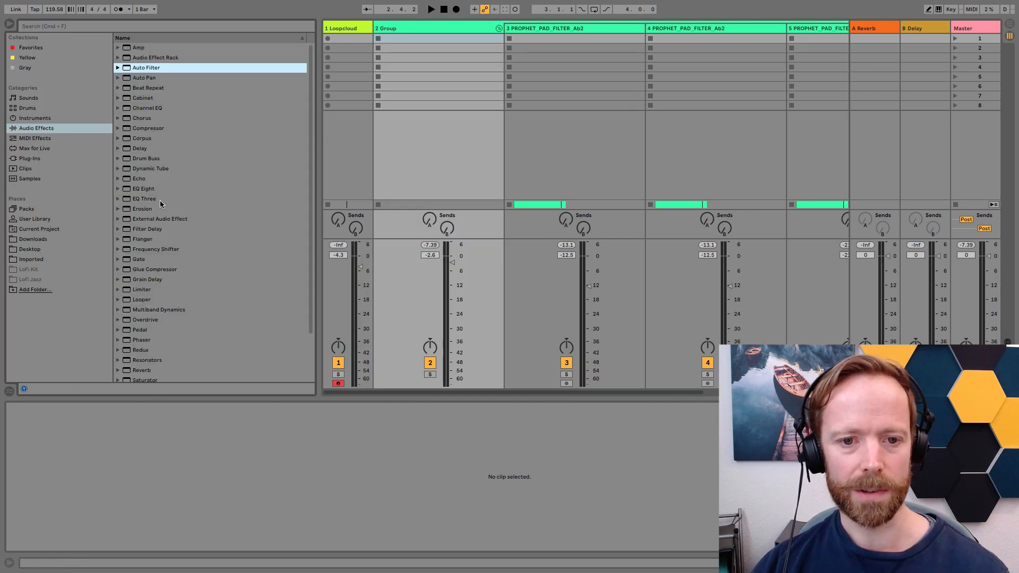
double_click(142, 189)
click(9, 25)
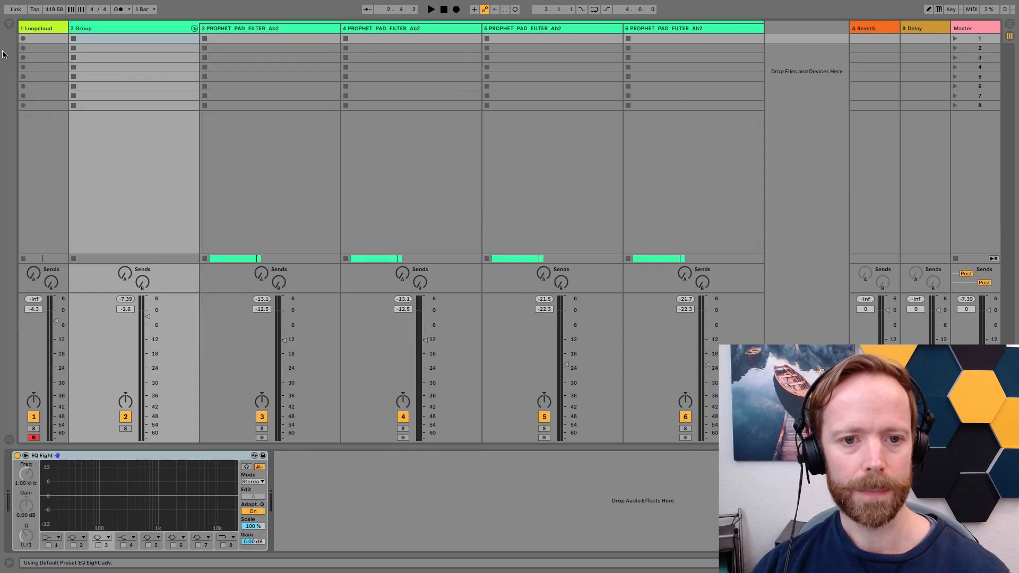
Step: Expand and enlarge the EQ Eight spectrum display and examine the pad's frequency peaks during playback
click(26, 456)
key(space)
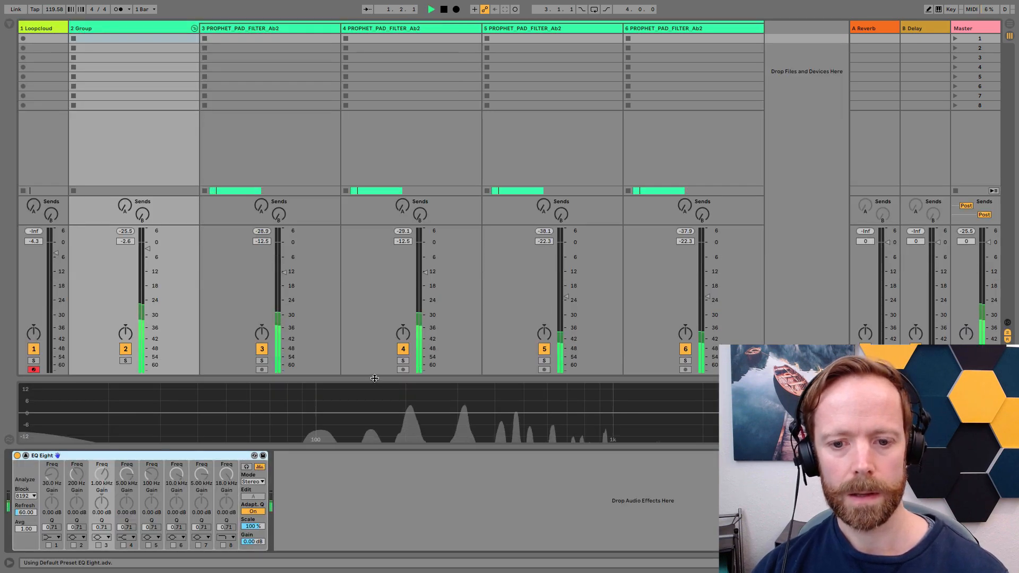
drag(373, 378, 387, 92)
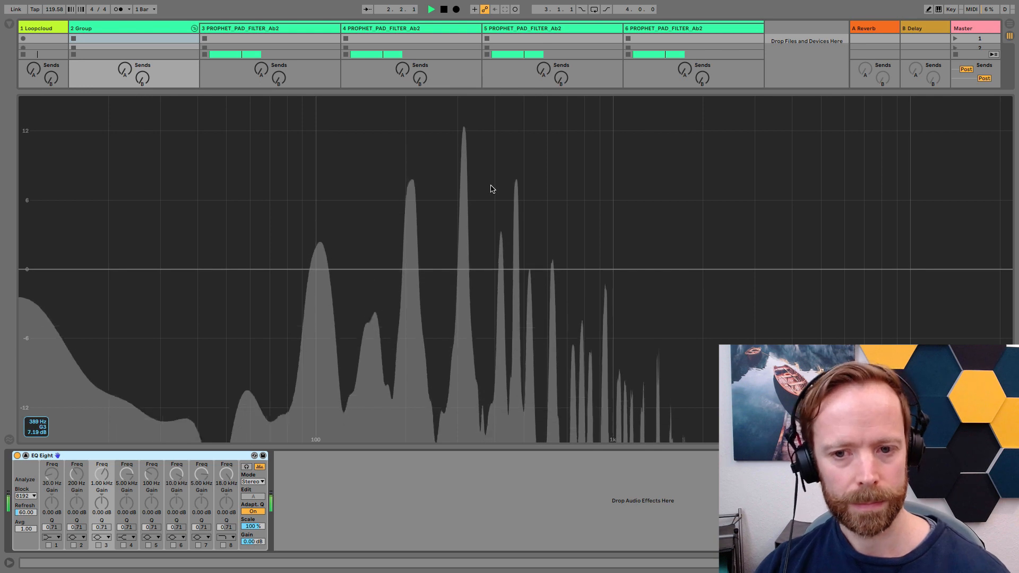
drag(468, 91, 476, 79)
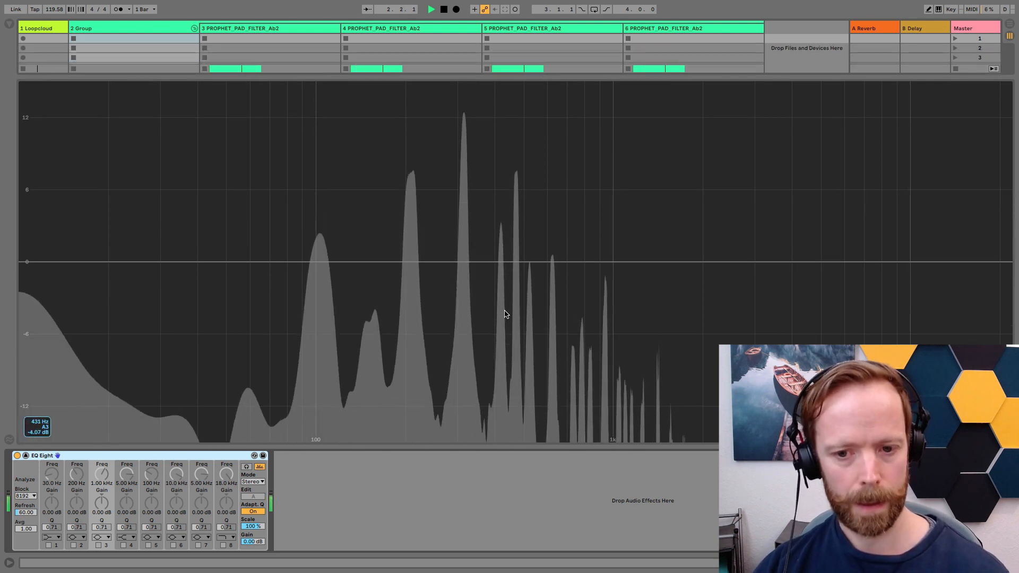
key(space)
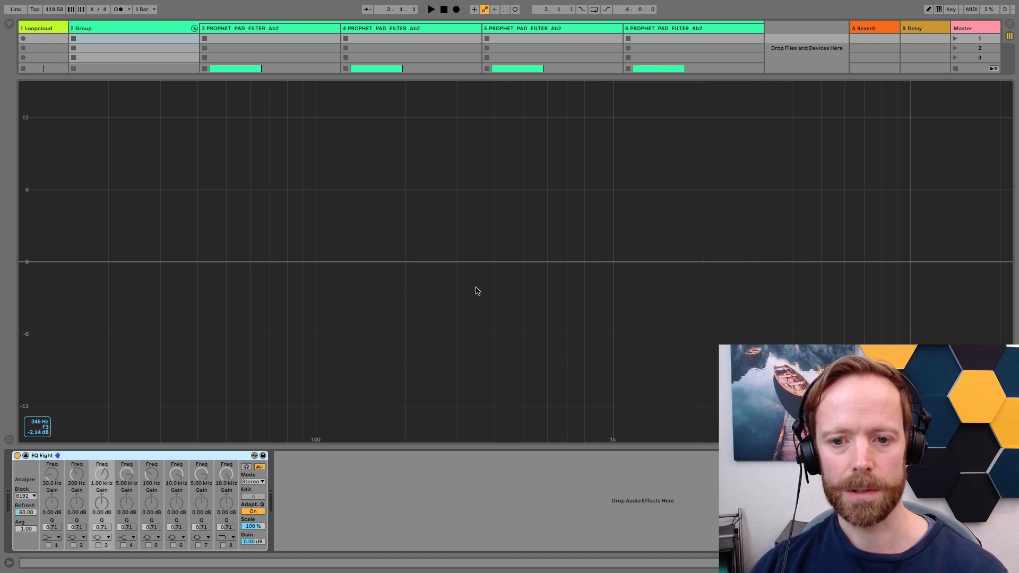
Step: Turn on EQ Eight band 1 as a steep low cut and move its frequency to about 57.6 Hz while listening
key(space)
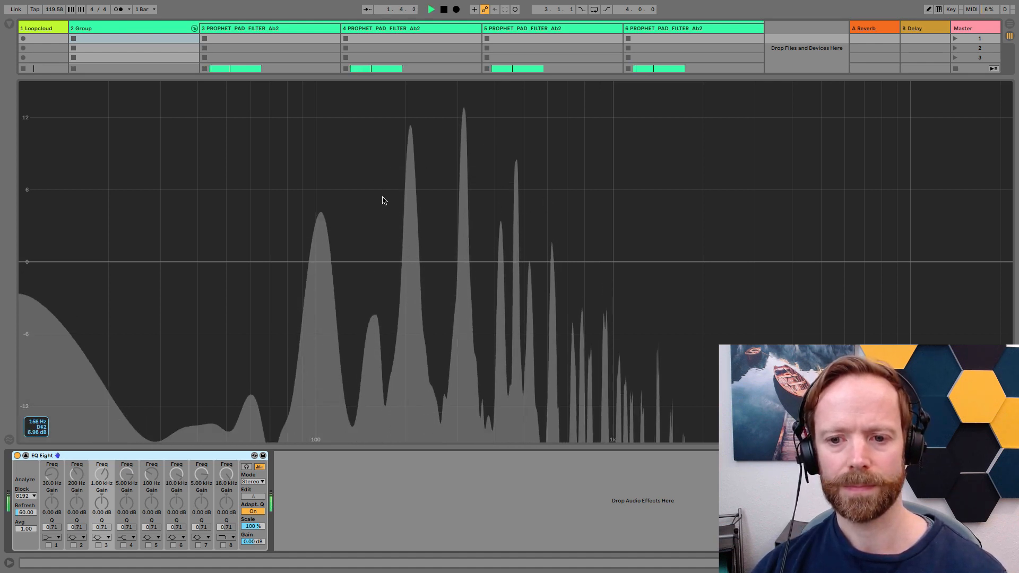
key(space)
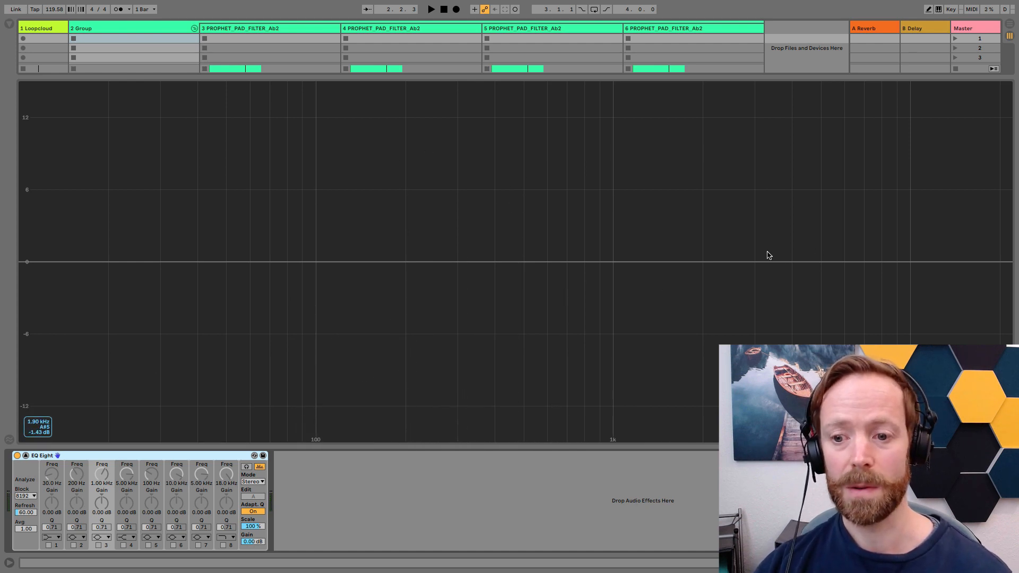
click(55, 539)
click(52, 479)
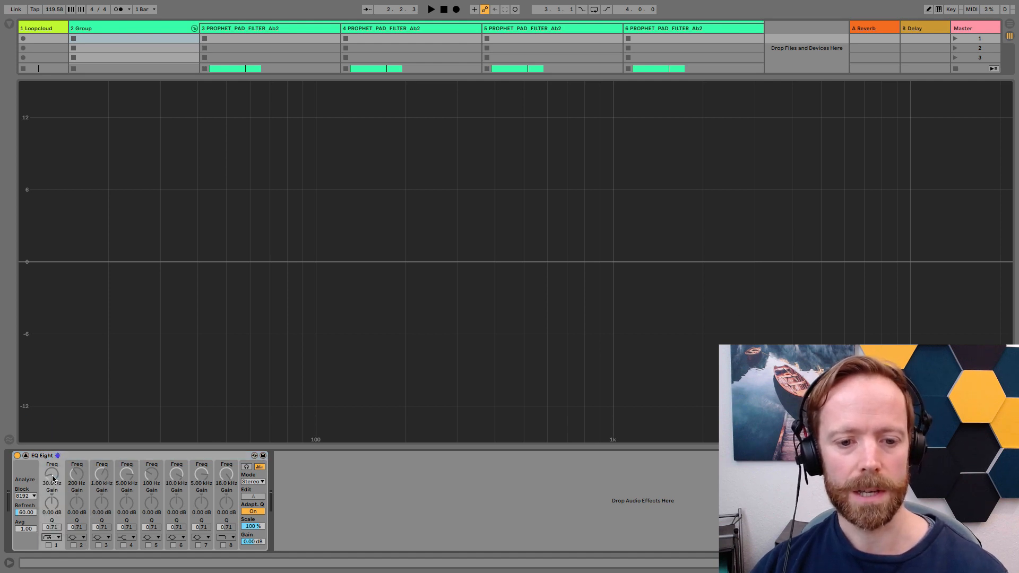
click(48, 546)
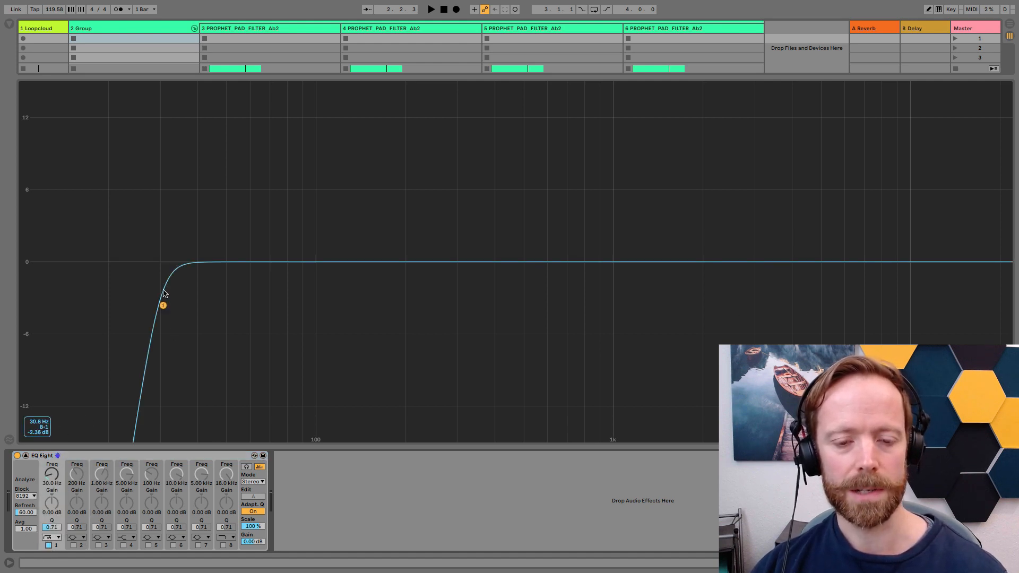
key(space)
drag(163, 304, 246, 305)
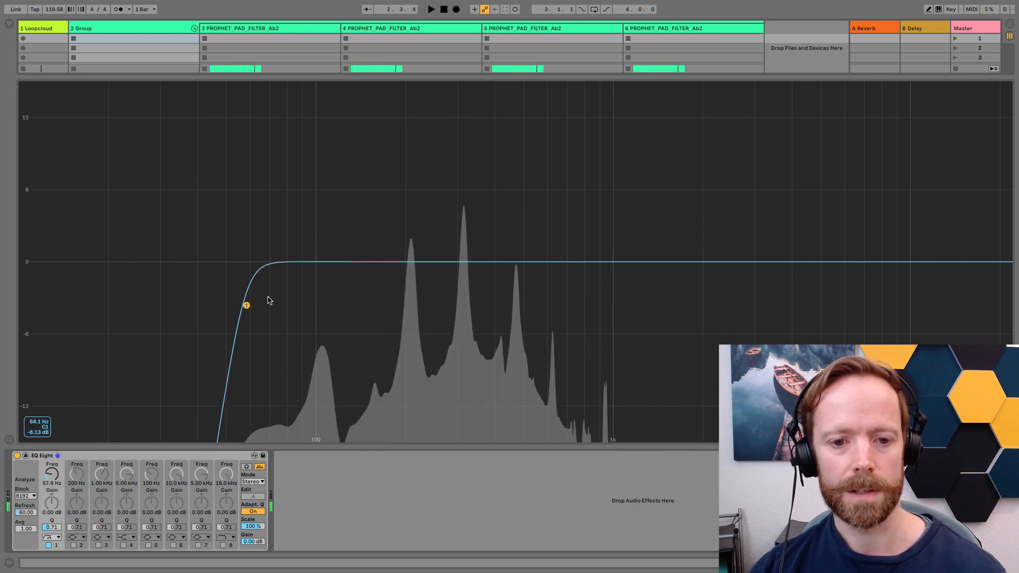
Step: Enable EQ Eight band 2 as a low shelf at about 589 Hz with -7.10 dB gain during playback
click(76, 538)
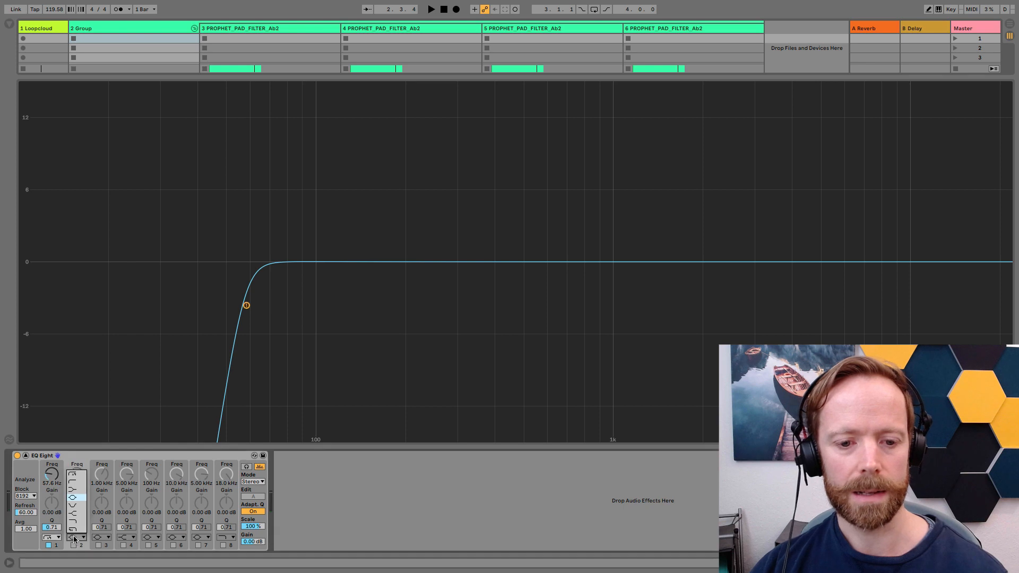
click(75, 492)
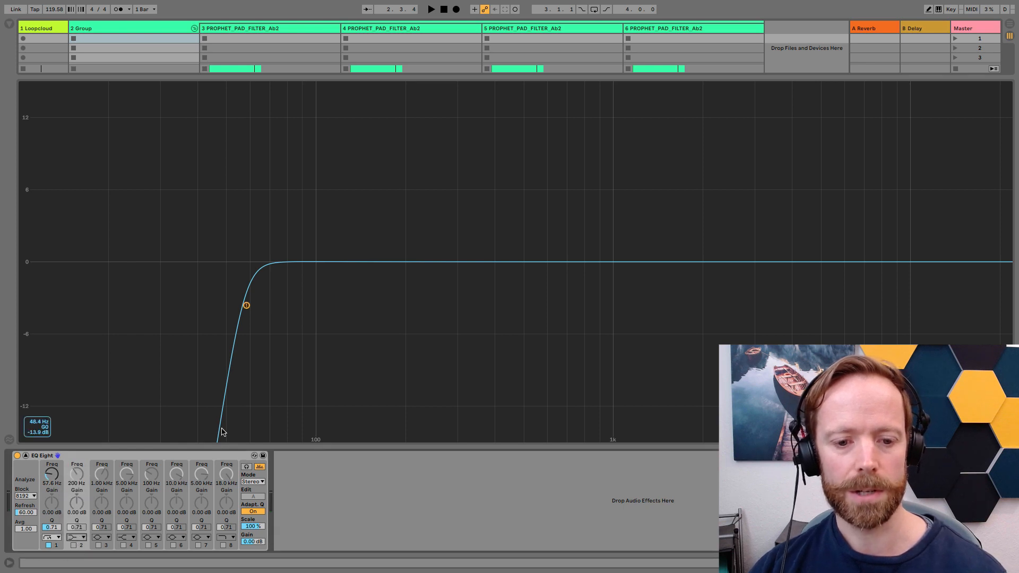
click(73, 545)
key(space)
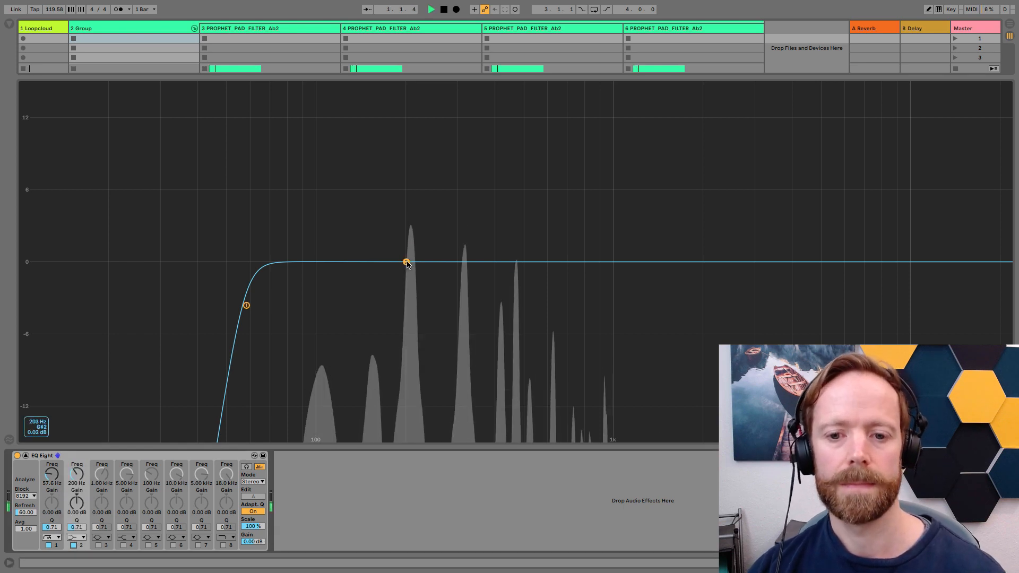
drag(405, 263, 545, 345)
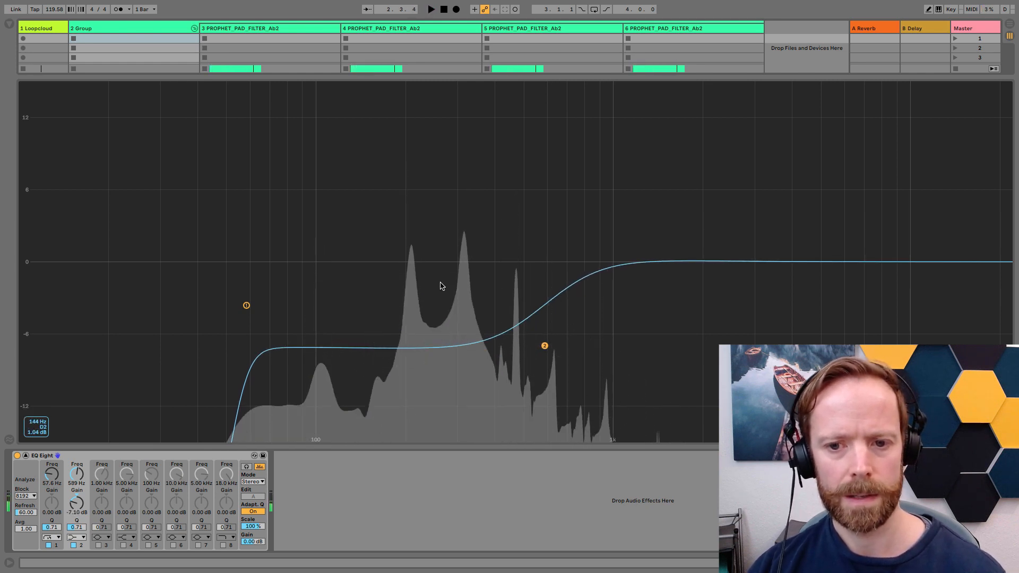
Step: Enable EQ Eight band 4 as a high shelf at about 820 Hz with 9.93 dB of boost and listen
click(124, 545)
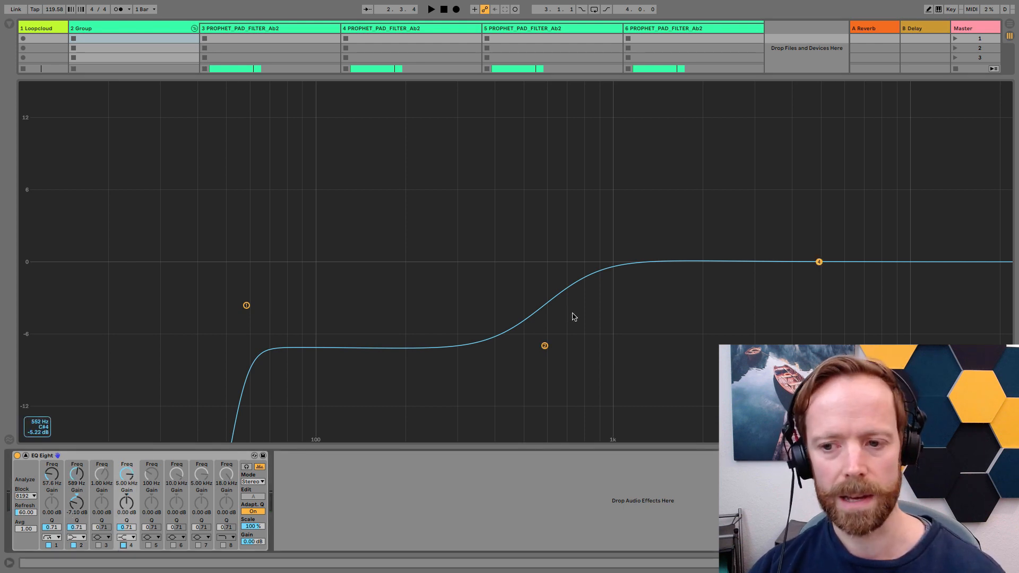
drag(819, 264, 587, 144)
key(space)
key(space)
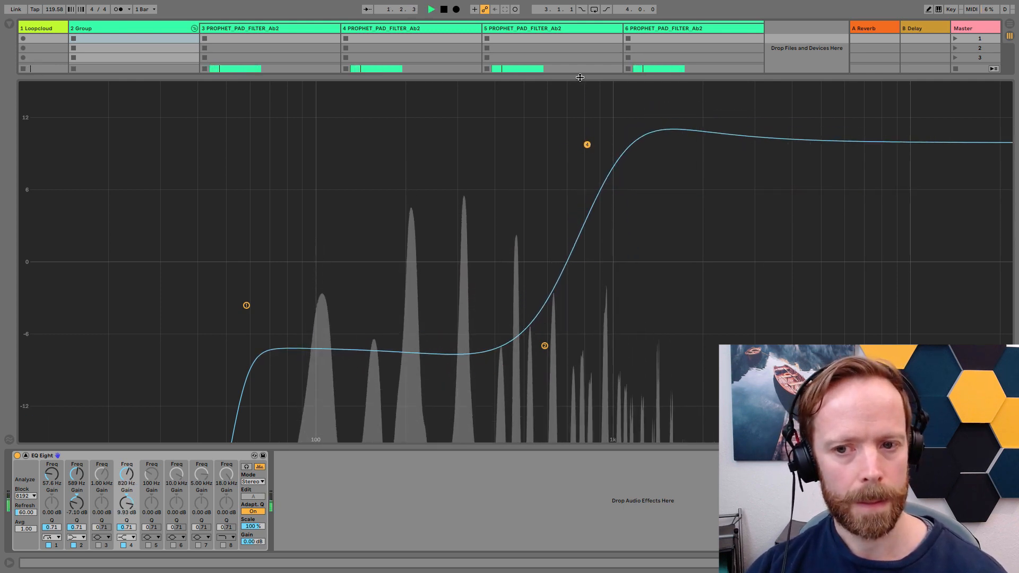
Step: Restore the full mixer view and raise tracks 5 and 6 together to -18.6 dB while listening to the pad
drag(576, 78, 576, 162)
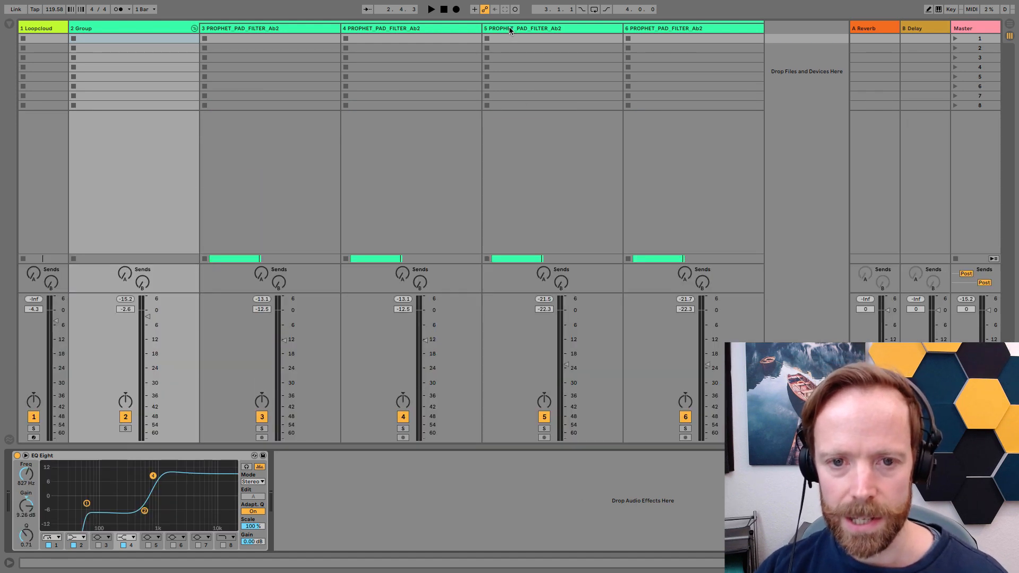
click(508, 26)
shift+click(651, 26)
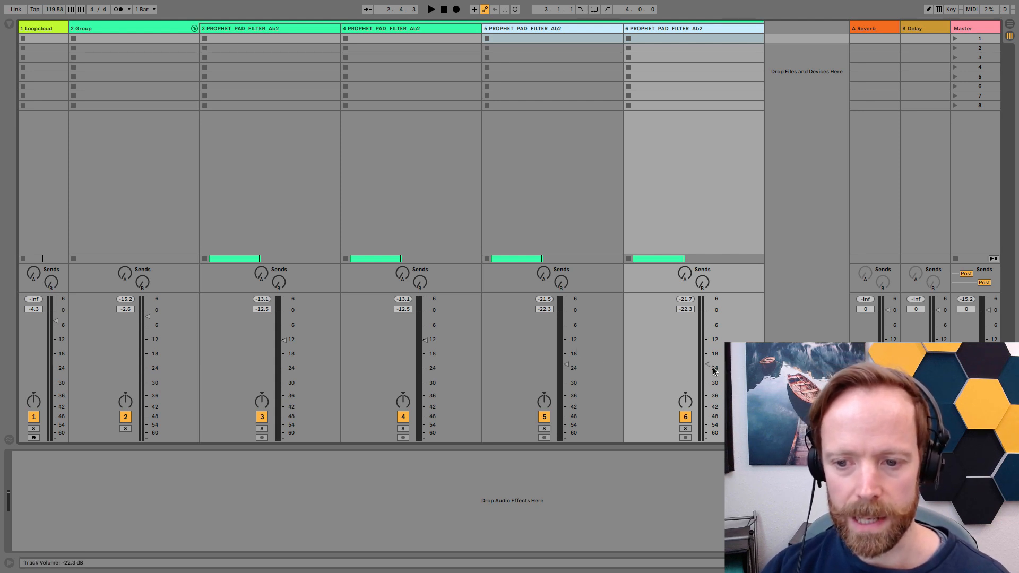
key(space)
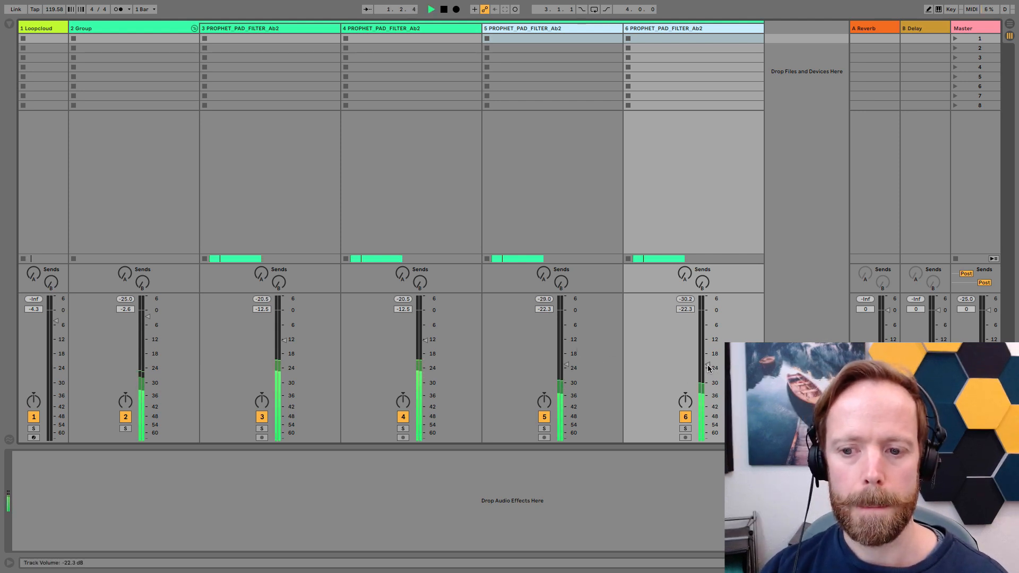
key(space)
drag(708, 366, 708, 356)
key(space)
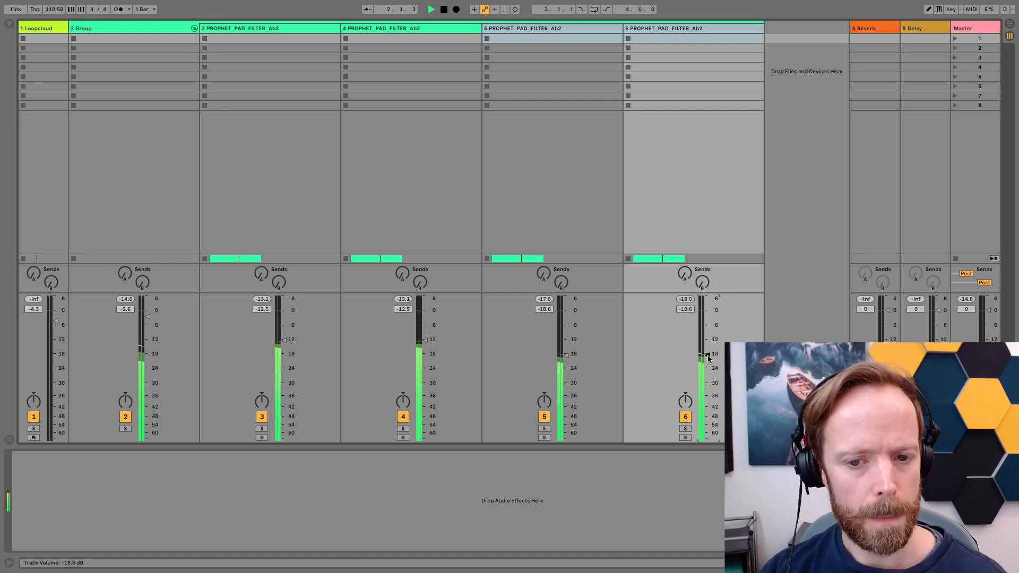
key(space)
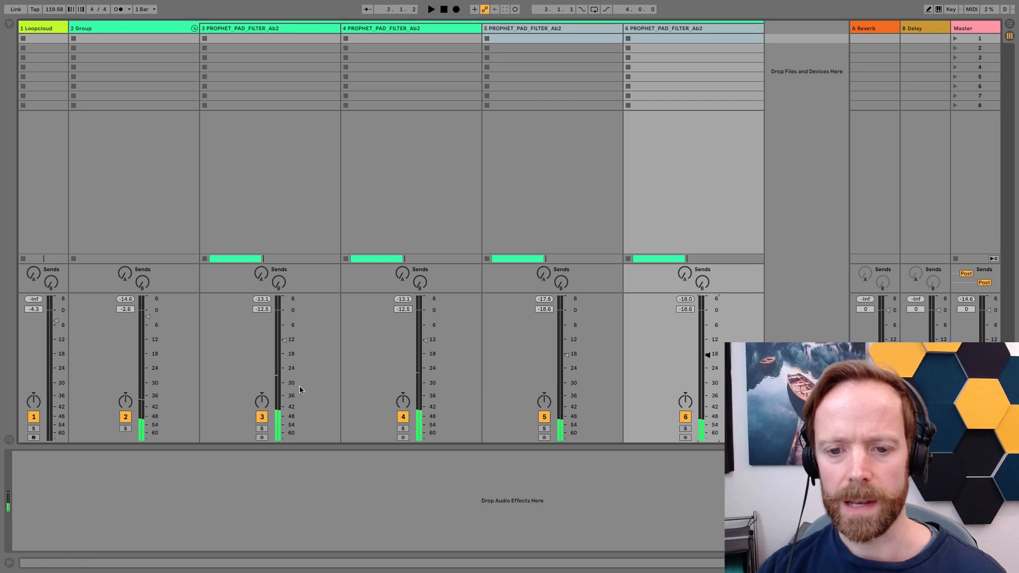
Step: Add an Auto Filter after the EQ Eight on the group track, leaving the browser hidden
click(135, 30)
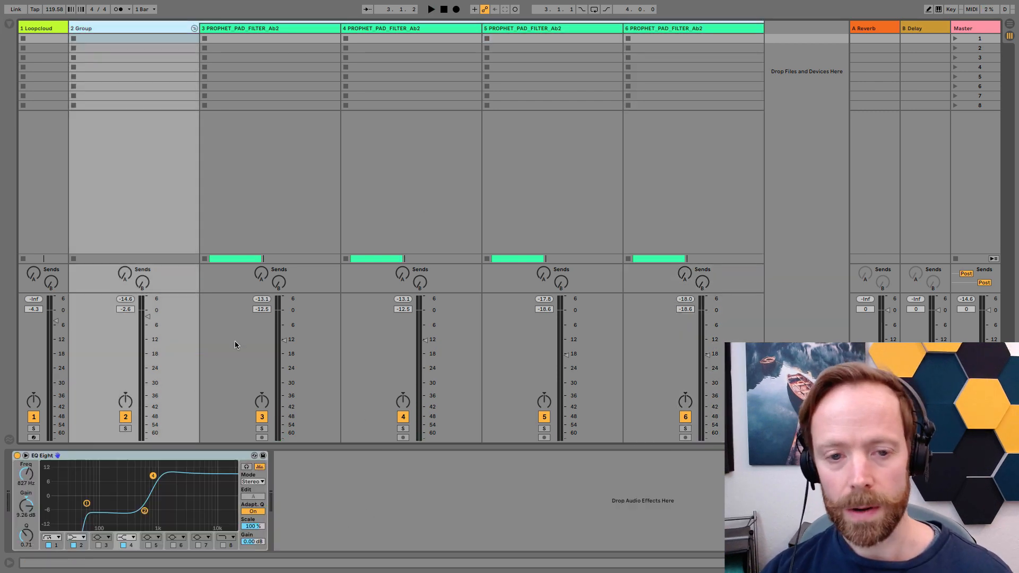
click(9, 28)
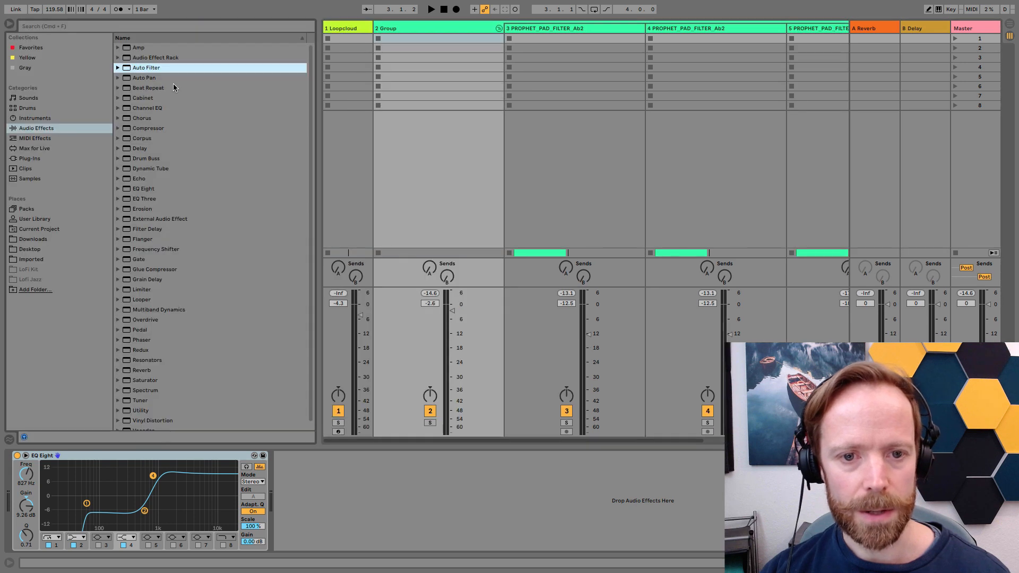
double_click(149, 69)
click(9, 26)
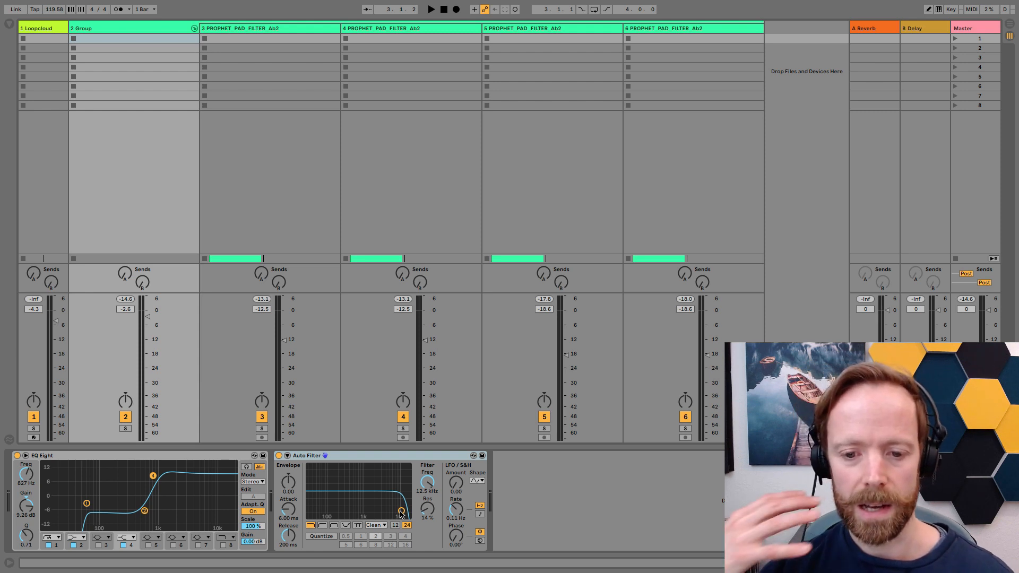
Step: Lower the Auto Filter's cutoff to about 400 Hz with about 51% resonance and listen to the filtered pad
drag(401, 512, 350, 498)
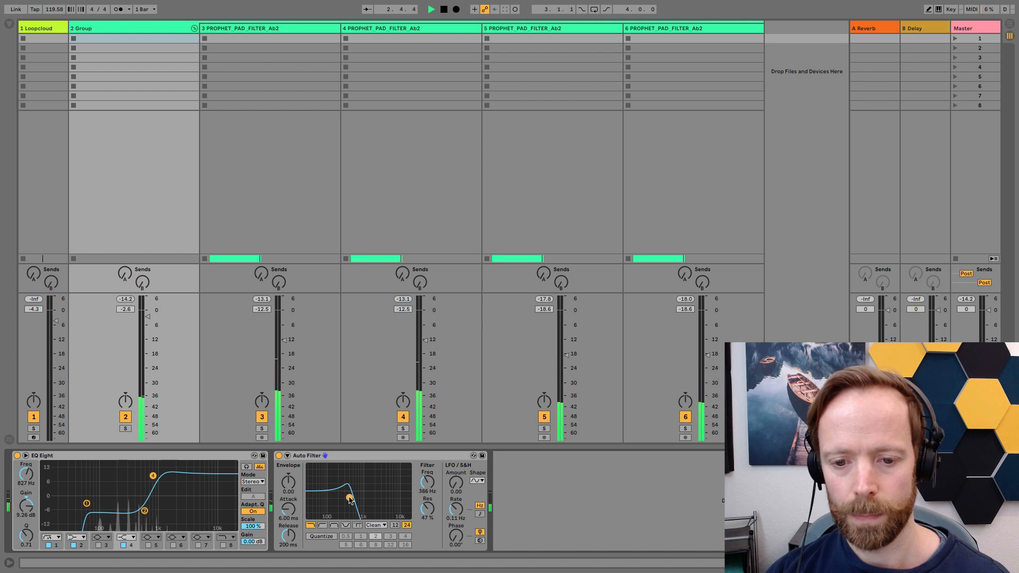
key(space)
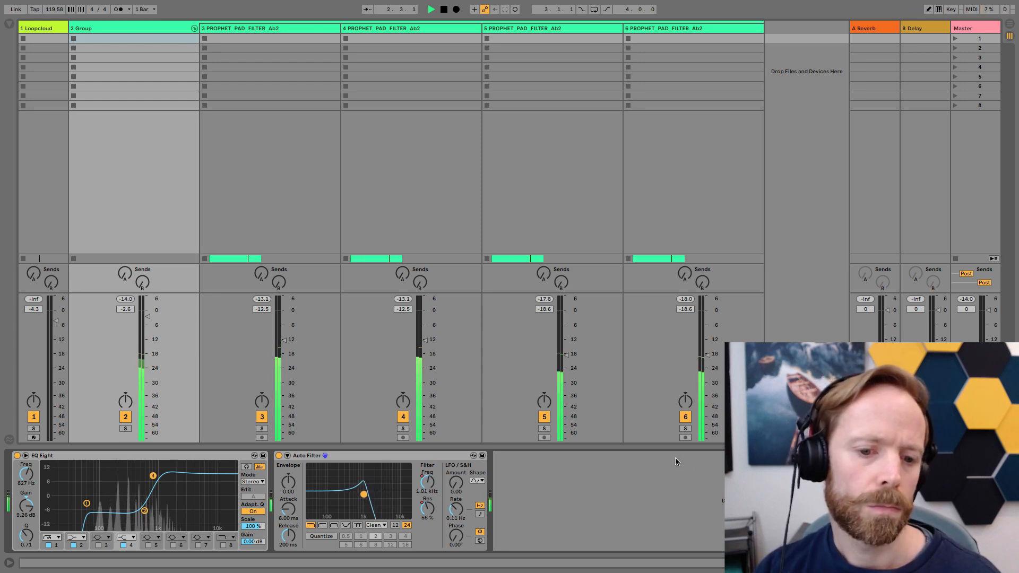
key(space)
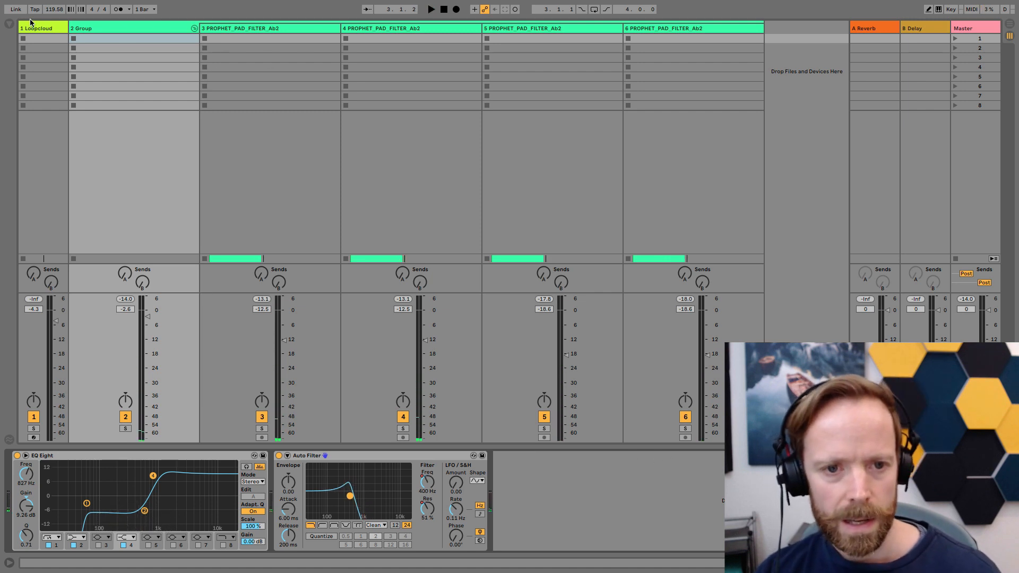
Step: Add a second EQ Eight after the Auto Filter, hide the browser and check its spectrum during playback
click(10, 24)
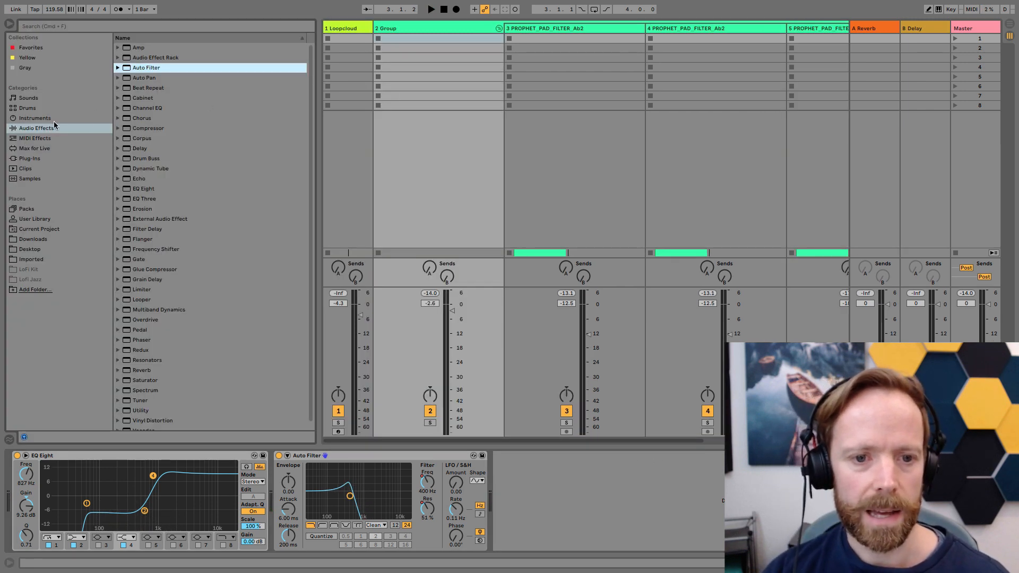
double_click(143, 188)
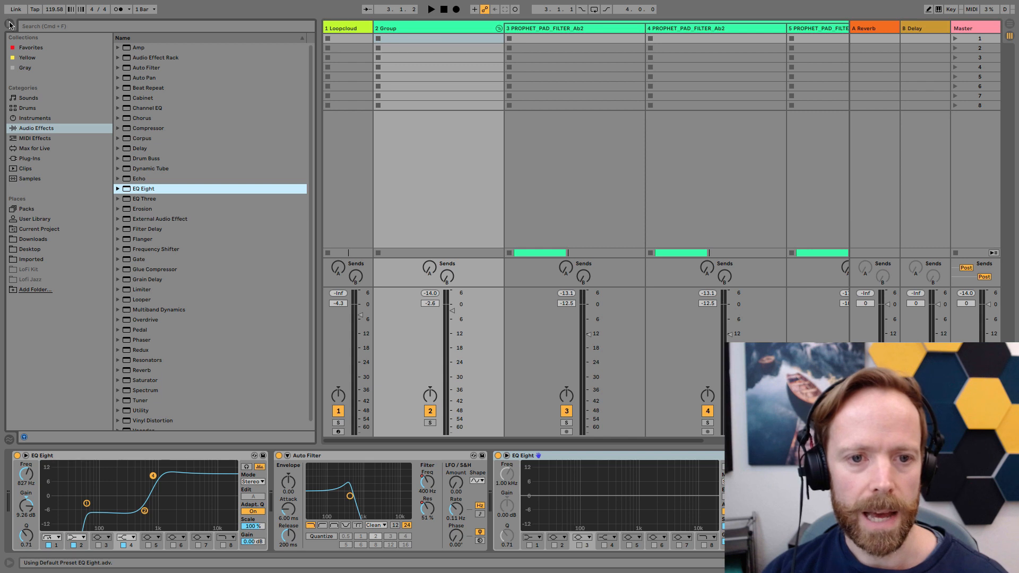
click(10, 24)
key(space)
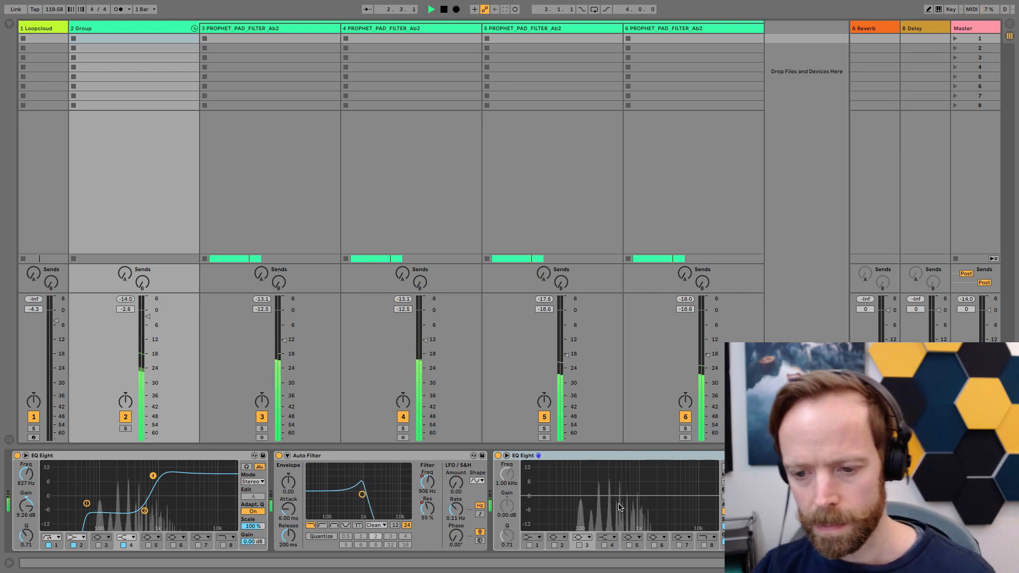
key(space)
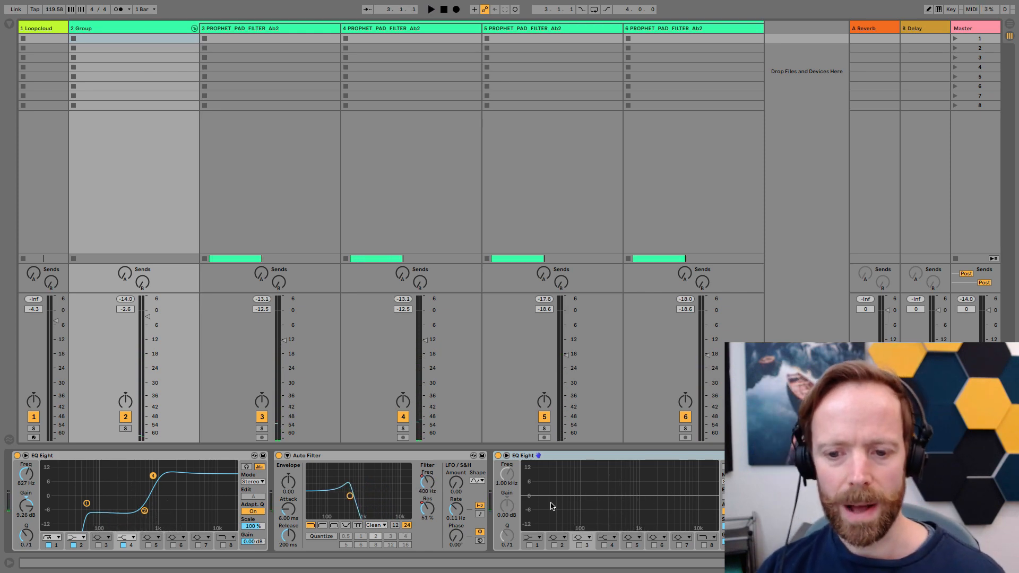